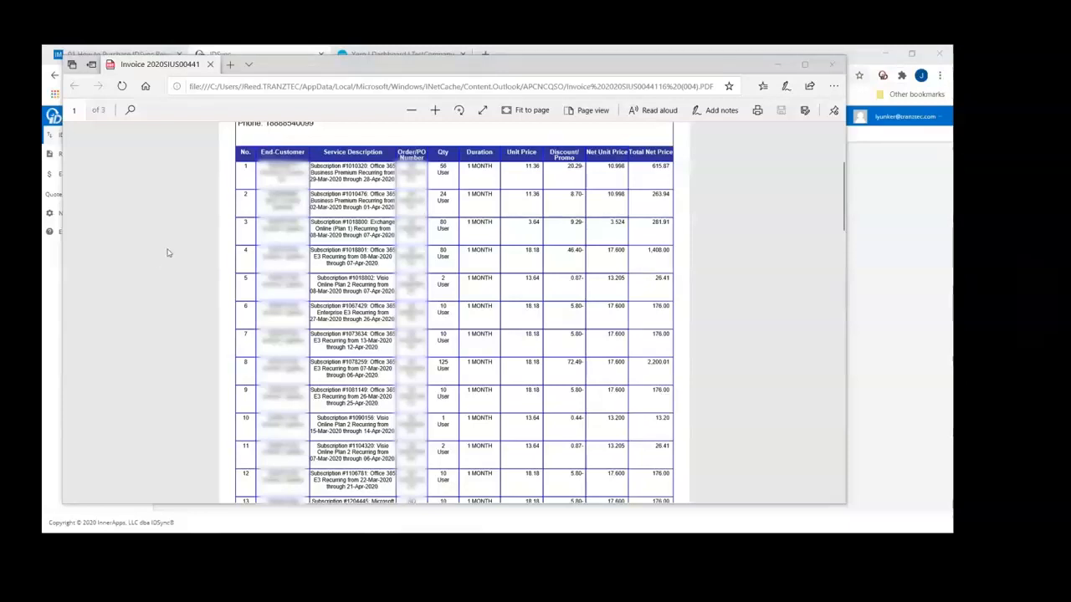
Put the PDF invoice away, open IDSync's export by date page, and select all listed accounts
{"action": "left_click", "coordinate": [775, 67]}
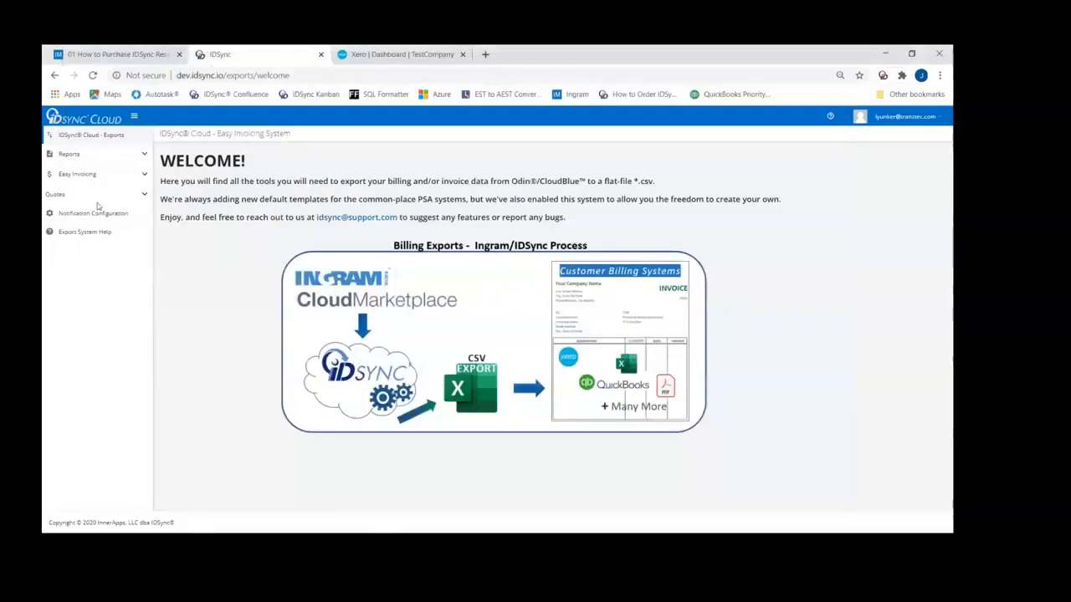
{"action": "left_click", "coordinate": [130, 183]}
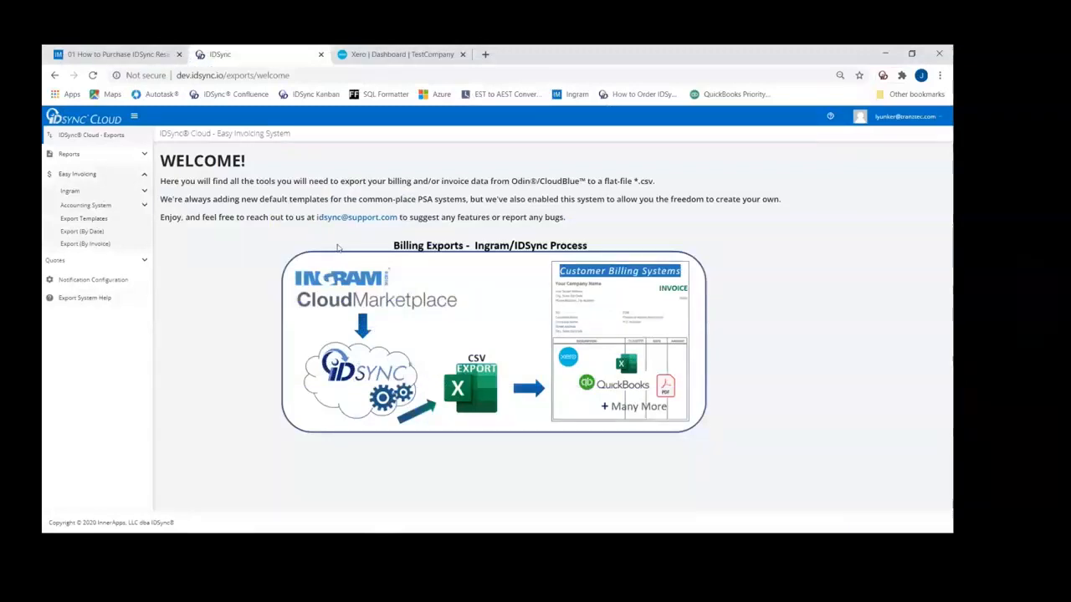
{"action": "left_click", "coordinate": [81, 236]}
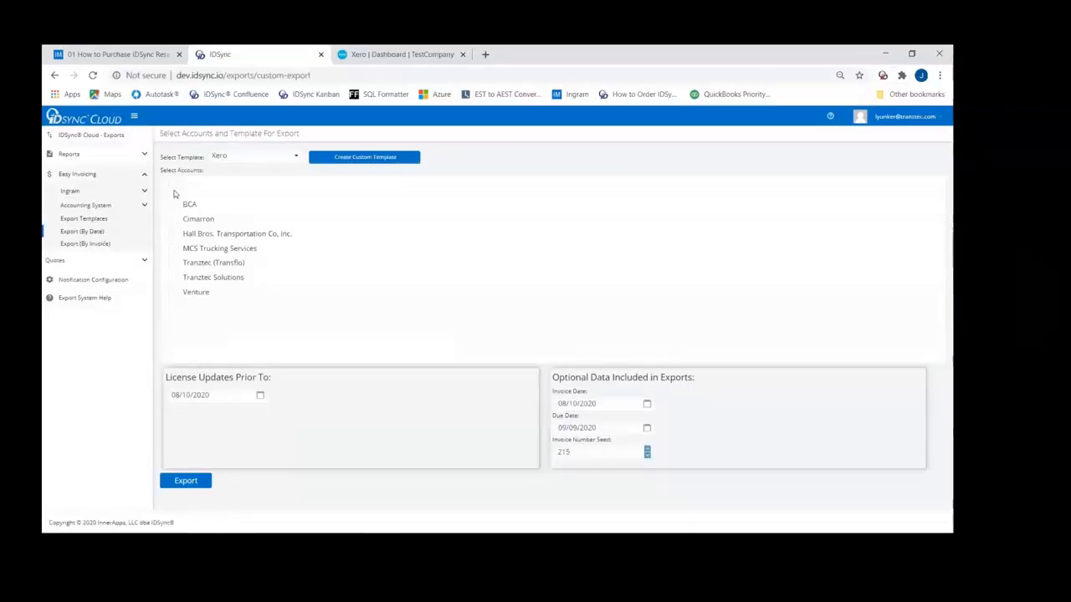
{"action": "left_click", "coordinate": [172, 186]}
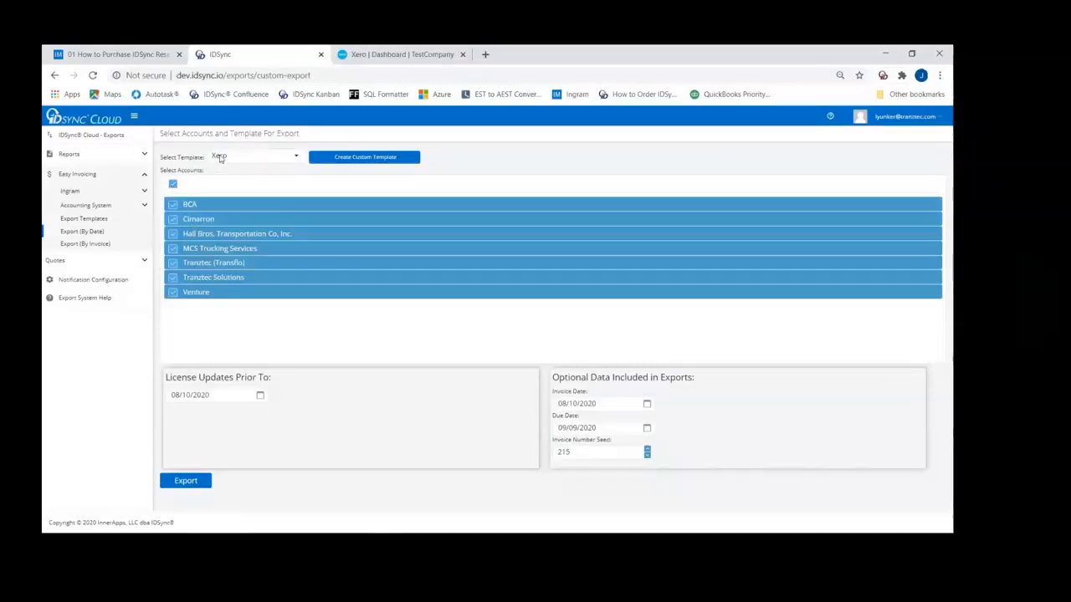
Set the License Updates Prior To date to 08/01/2020 and export the selected accounts with the Xero template
{"action": "left_click", "coordinate": [260, 396]}
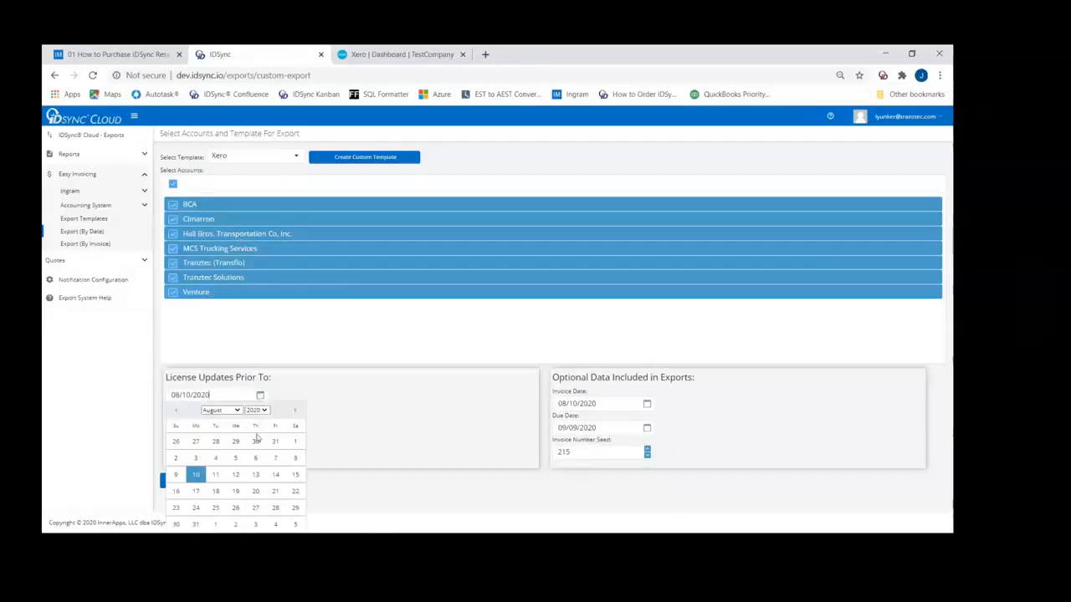
{"action": "left_click", "coordinate": [294, 442]}
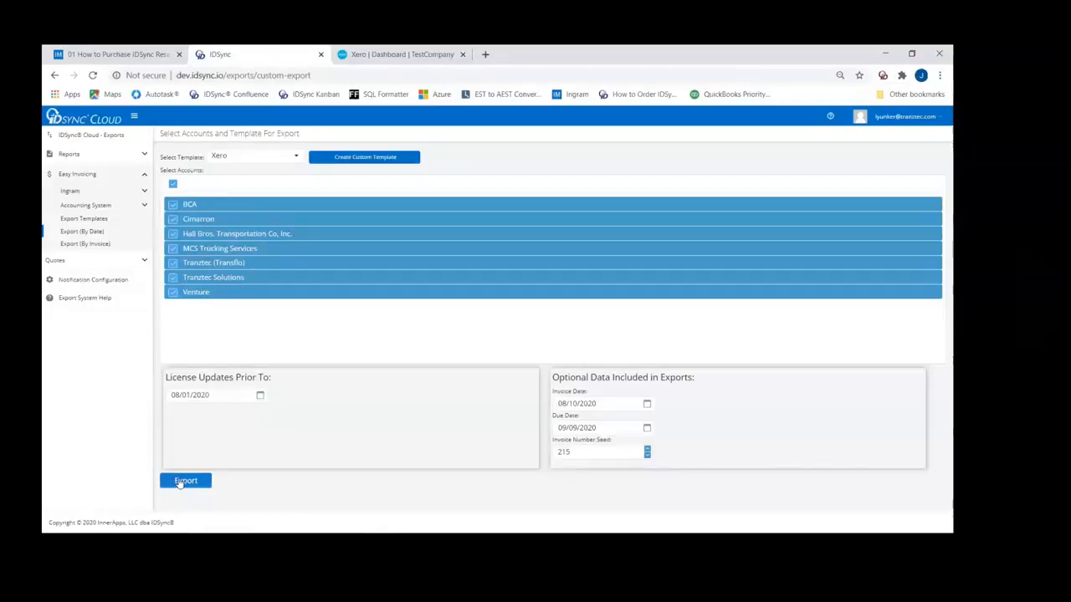
{"action": "left_click", "coordinate": [181, 483]}
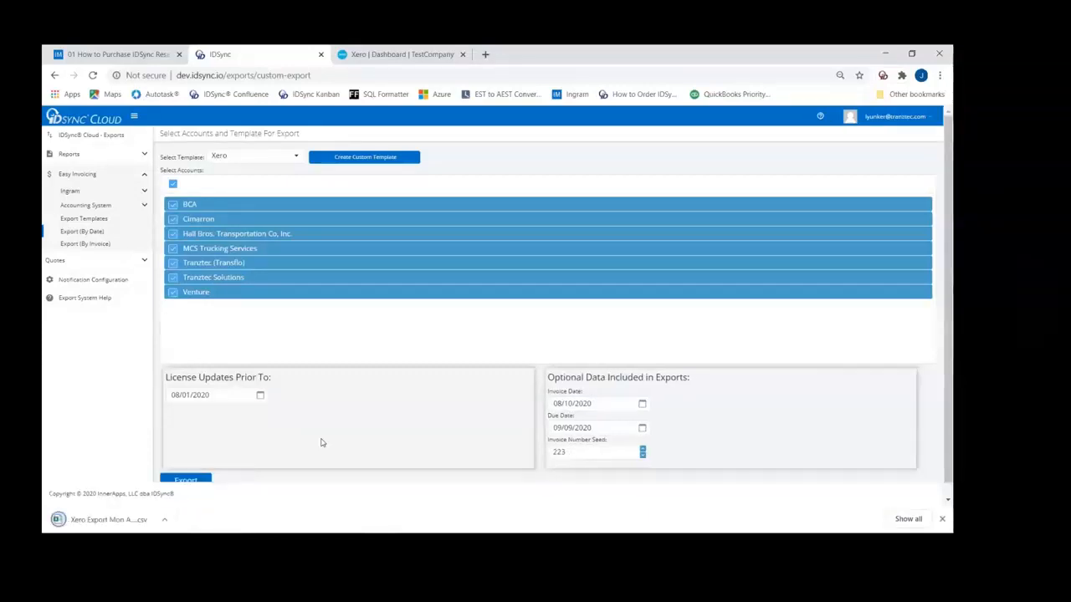
Open the exported Xero CSV in Excel, format its data as a table with headers, and review the invoice columns
{"action": "left_click", "coordinate": [82, 520]}
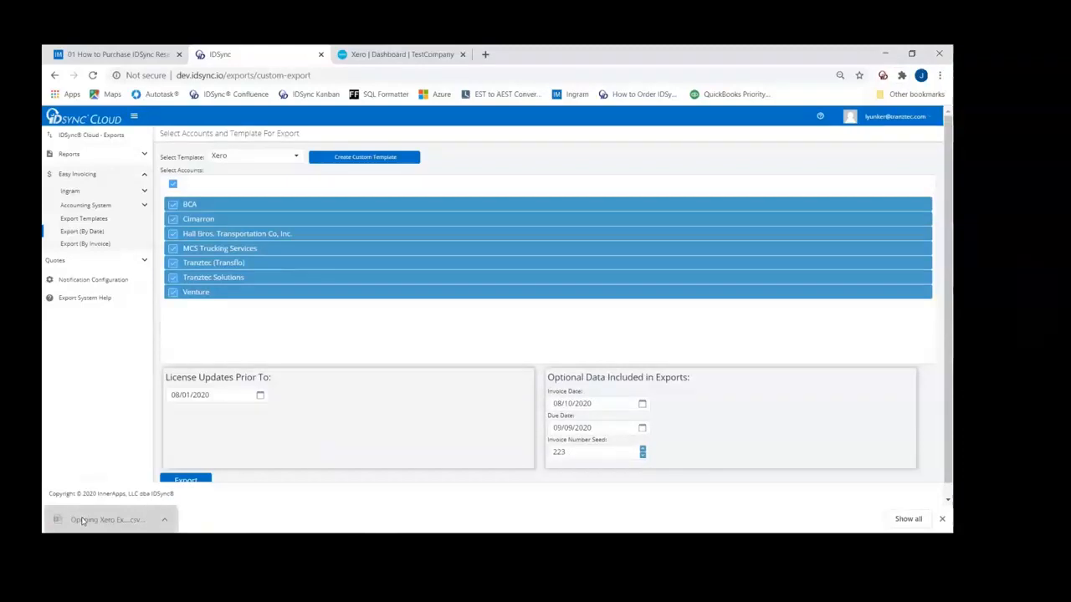
{"action": "key", "text": "ctrl+t"}
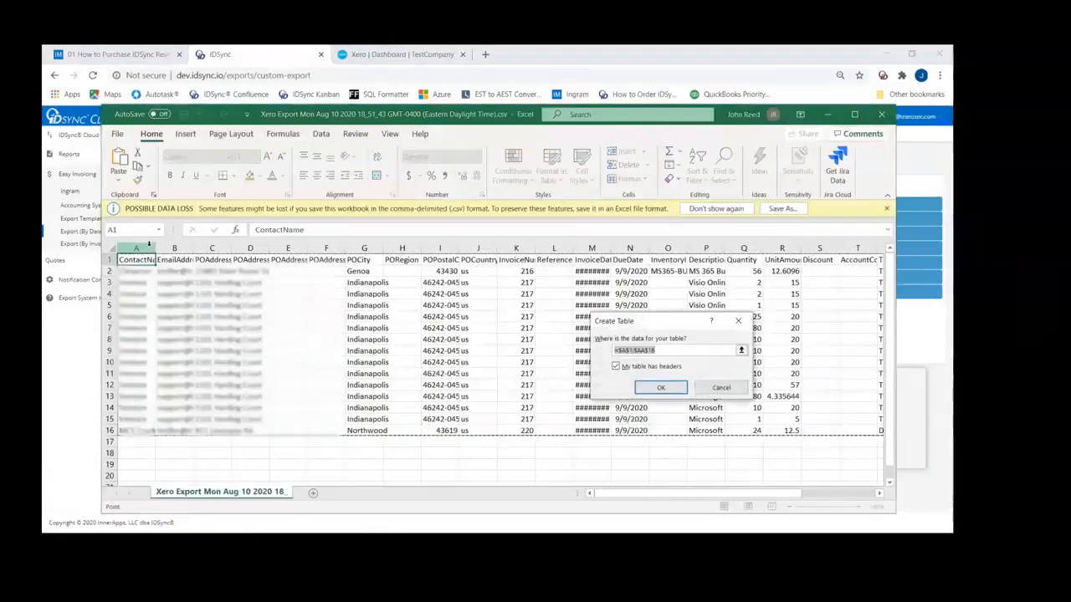
{"action": "key", "text": "Return"}
{"action": "left_click", "coordinate": [211, 456]}
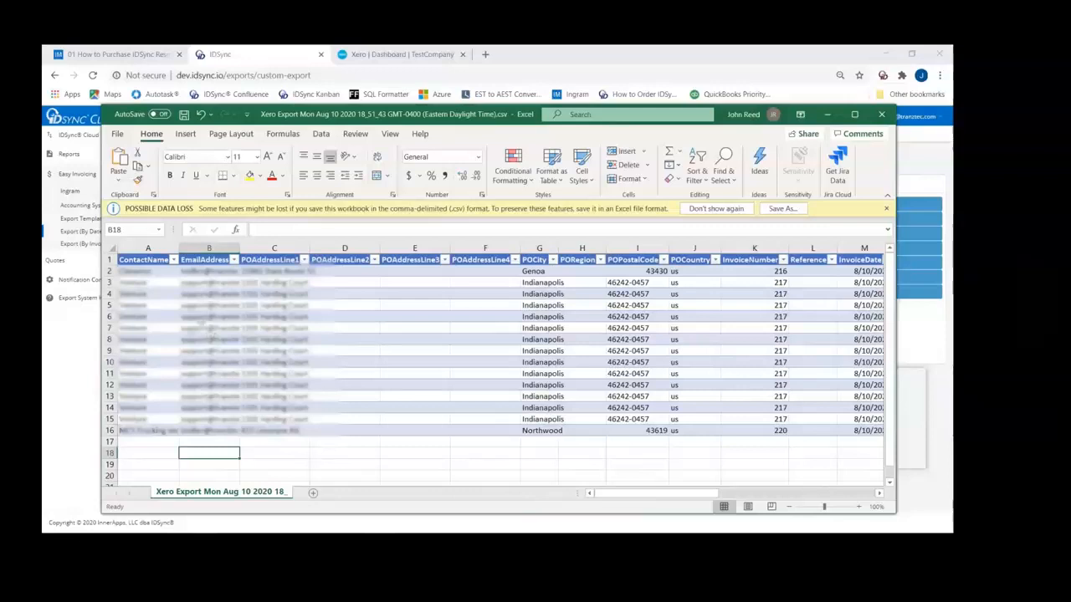
{"action": "left_click_drag", "start_coordinate": [656, 500], "coordinate": [760, 505]}
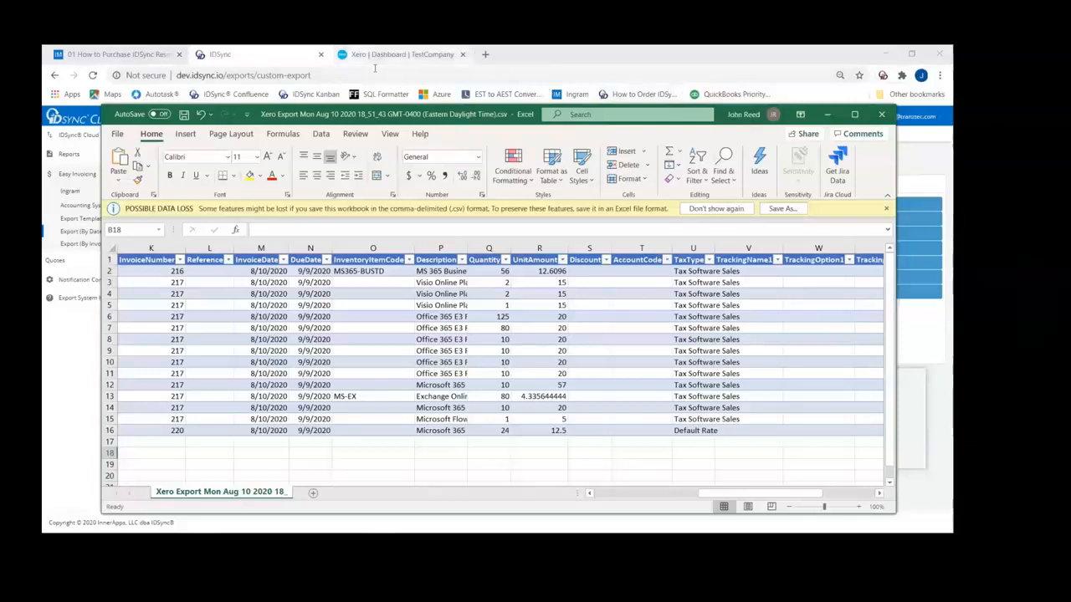
Switch to Xero and open the sales invoice import page for TestCompany
{"action": "left_click", "coordinate": [397, 54]}
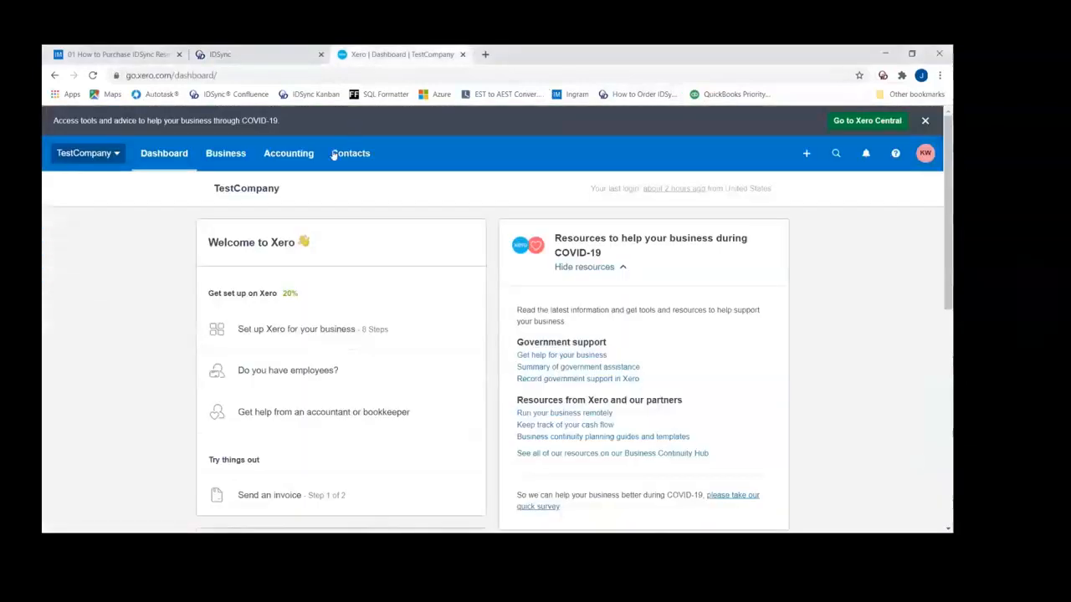
{"action": "left_click", "coordinate": [225, 154]}
{"action": "left_click", "coordinate": [226, 252]}
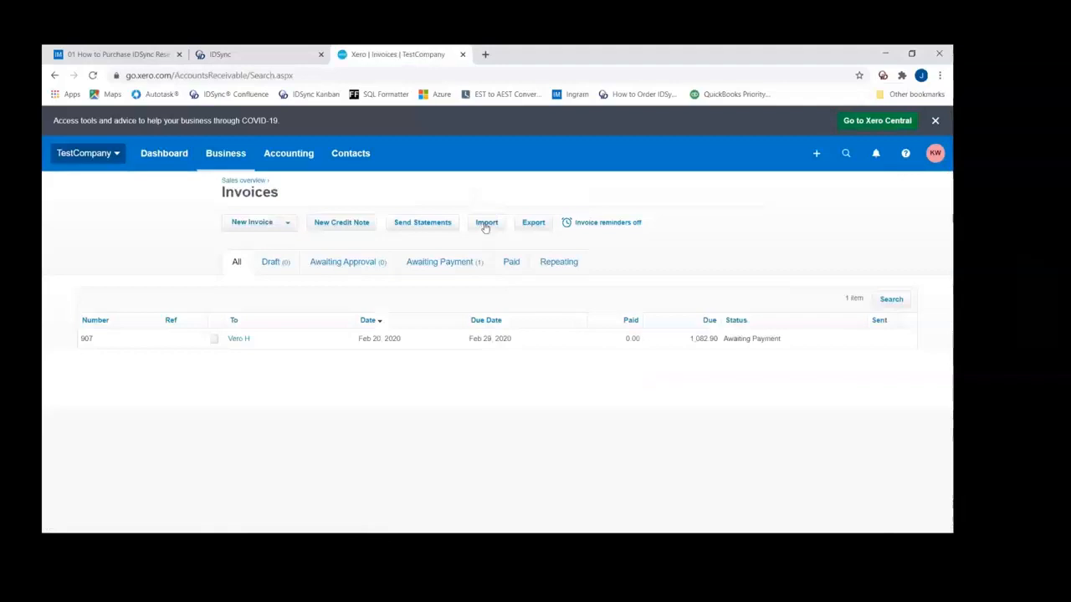
{"action": "left_click", "coordinate": [486, 226]}
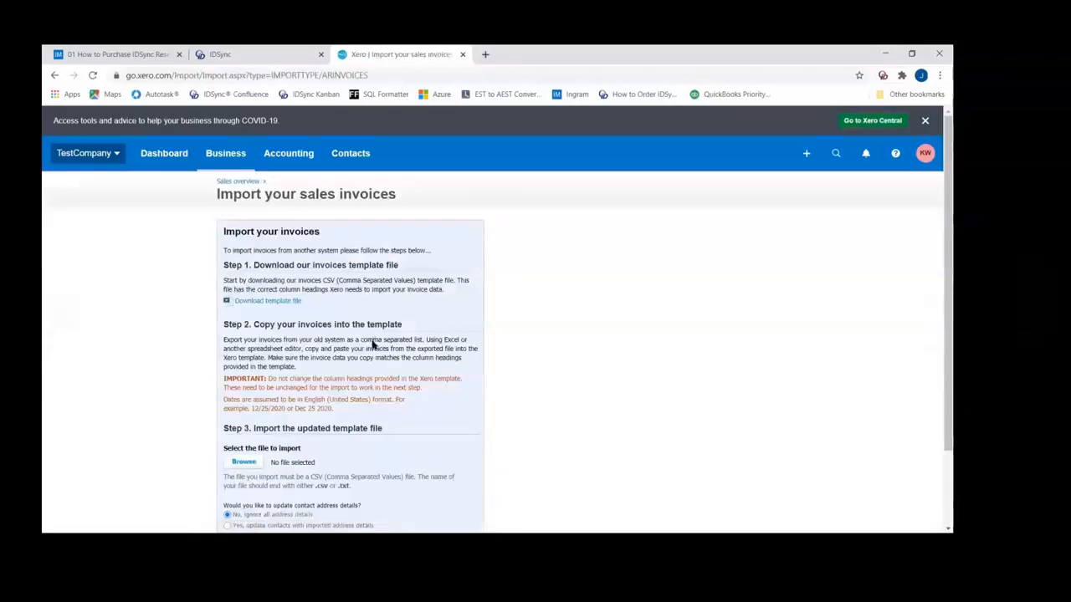
Import the newest Xero Export CSV from Downloads, ignoring address details and treating amounts as tax exclusive, and complete the import
{"action": "scroll", "coordinate": [373, 340], "scroll_direction": "down", "scroll_amount": 2}
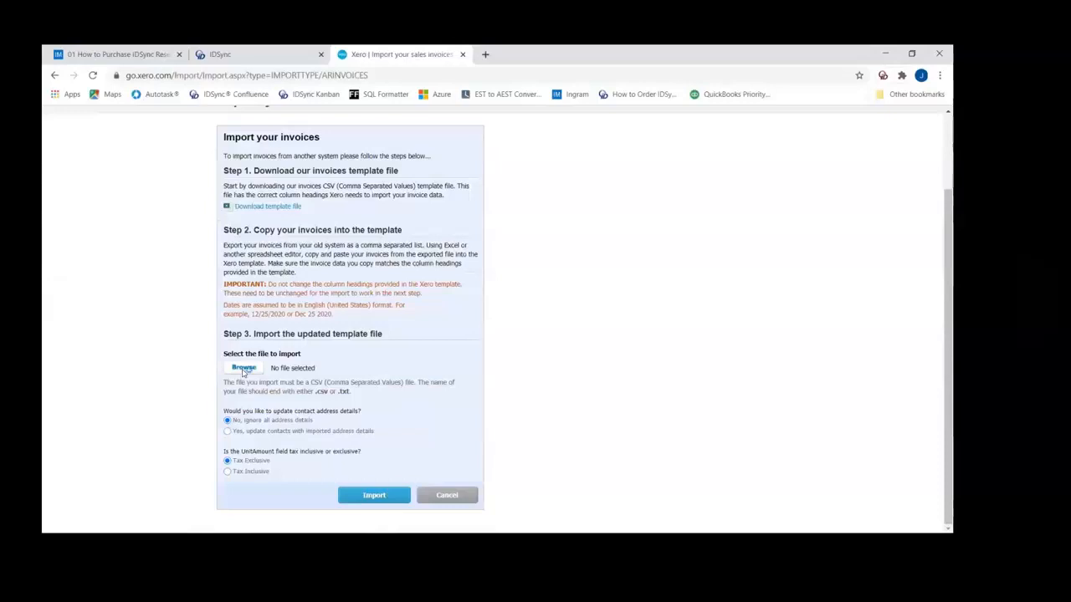
{"action": "left_click", "coordinate": [244, 369]}
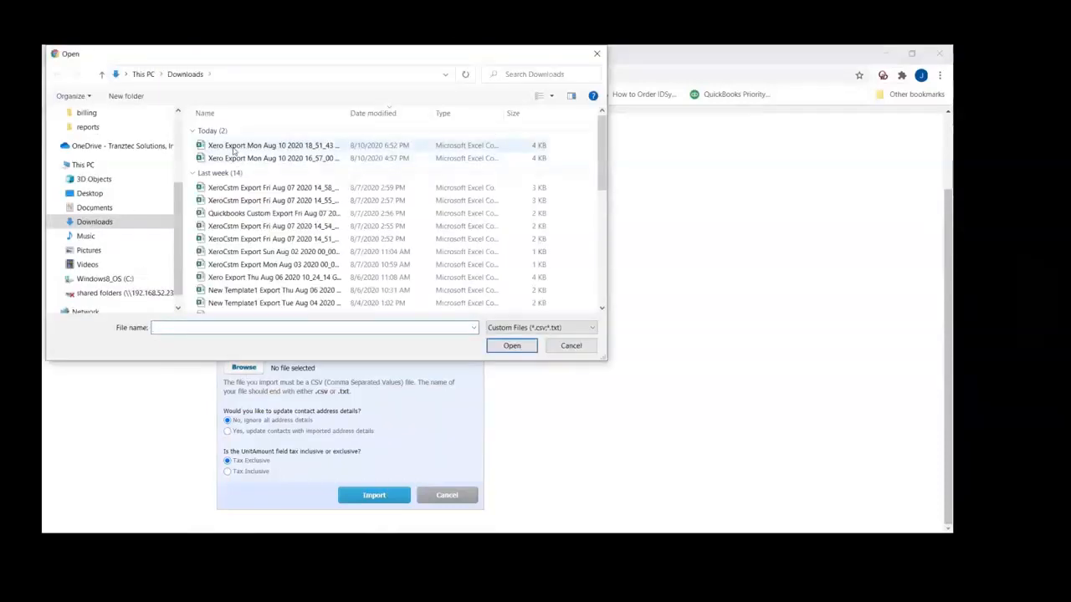
{"action": "double_click", "coordinate": [235, 146]}
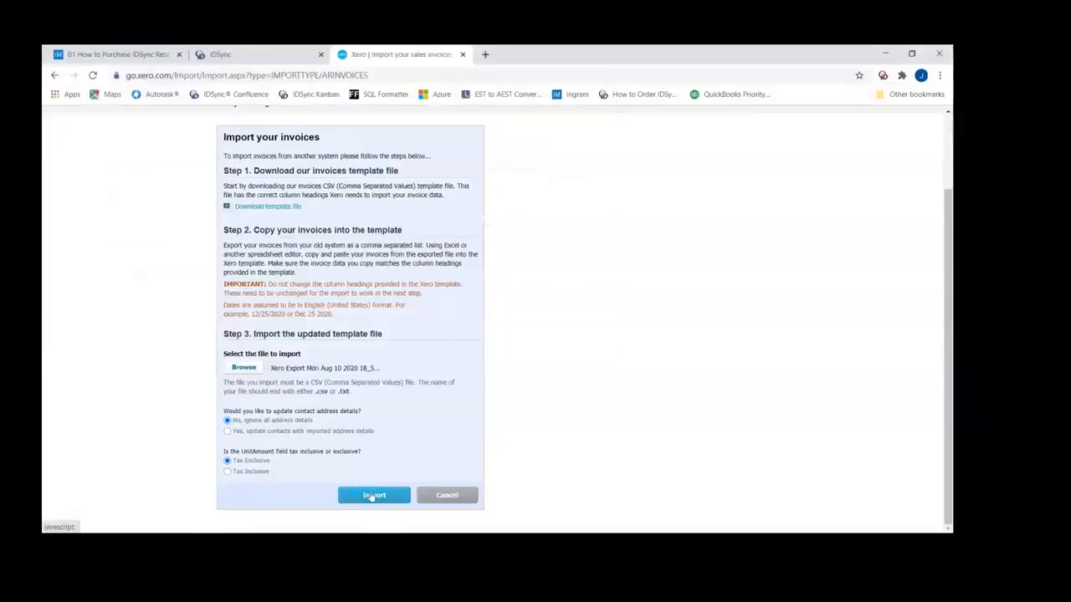
{"action": "left_click", "coordinate": [372, 497]}
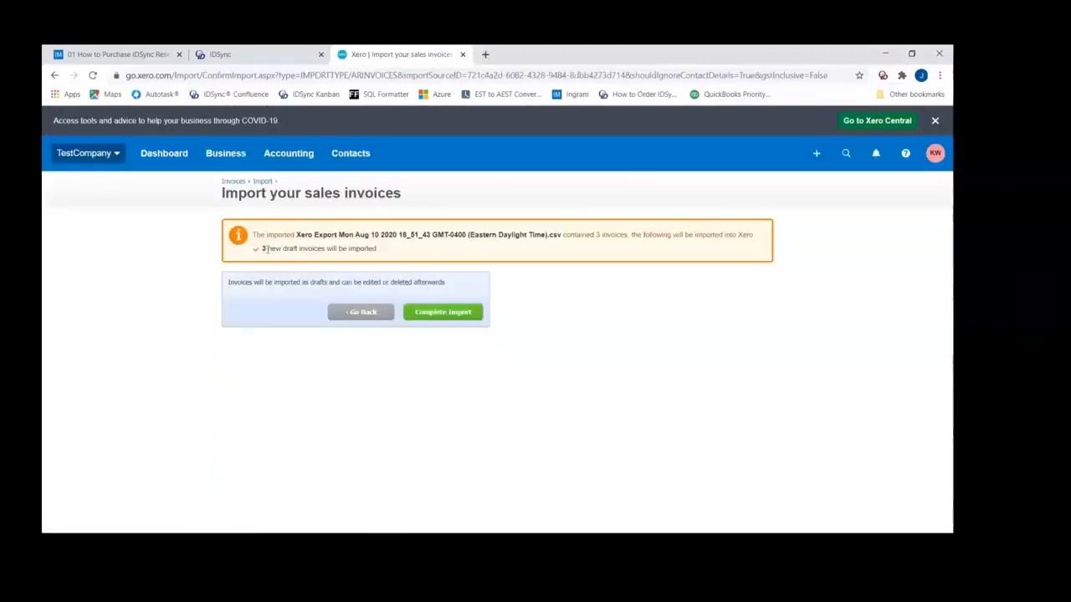
{"action": "left_click", "coordinate": [459, 314]}
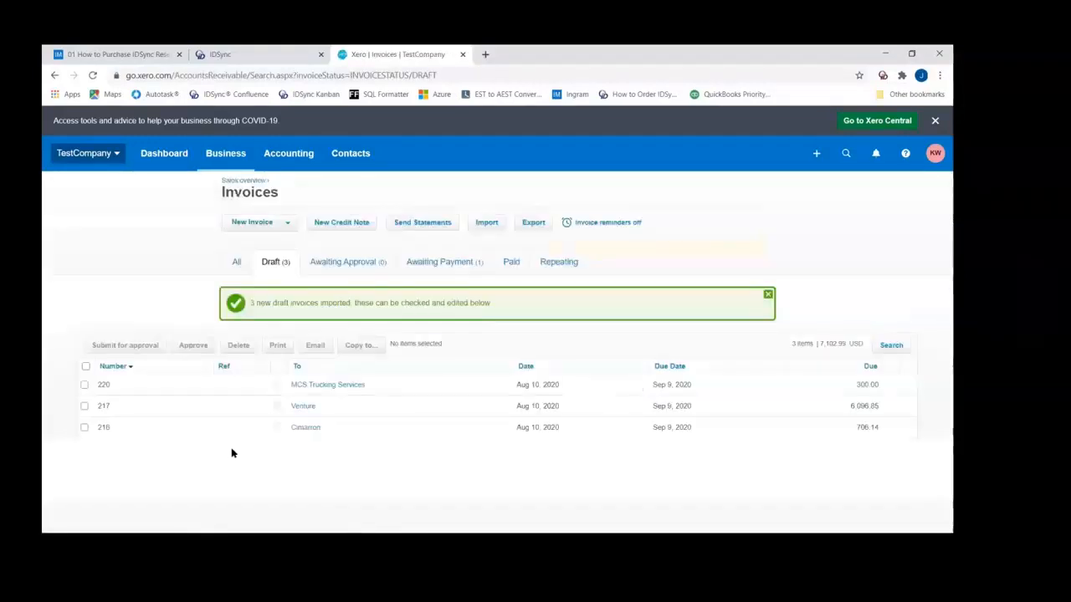
Open the imported draft invoice for Venture and examine its line items and amount due in the preview
{"action": "left_click", "coordinate": [310, 410]}
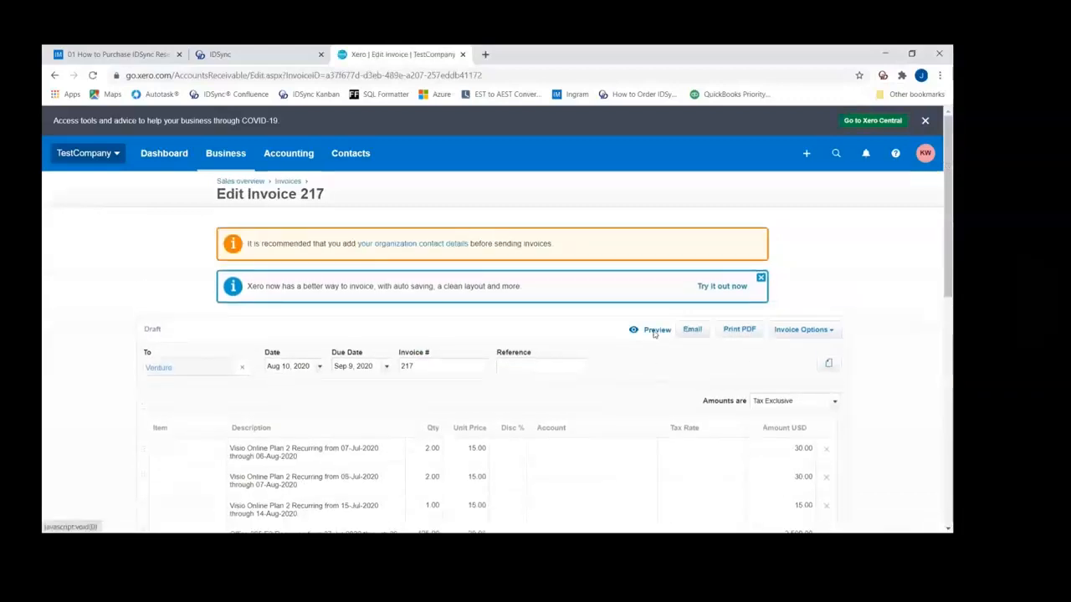
{"action": "left_click", "coordinate": [654, 332]}
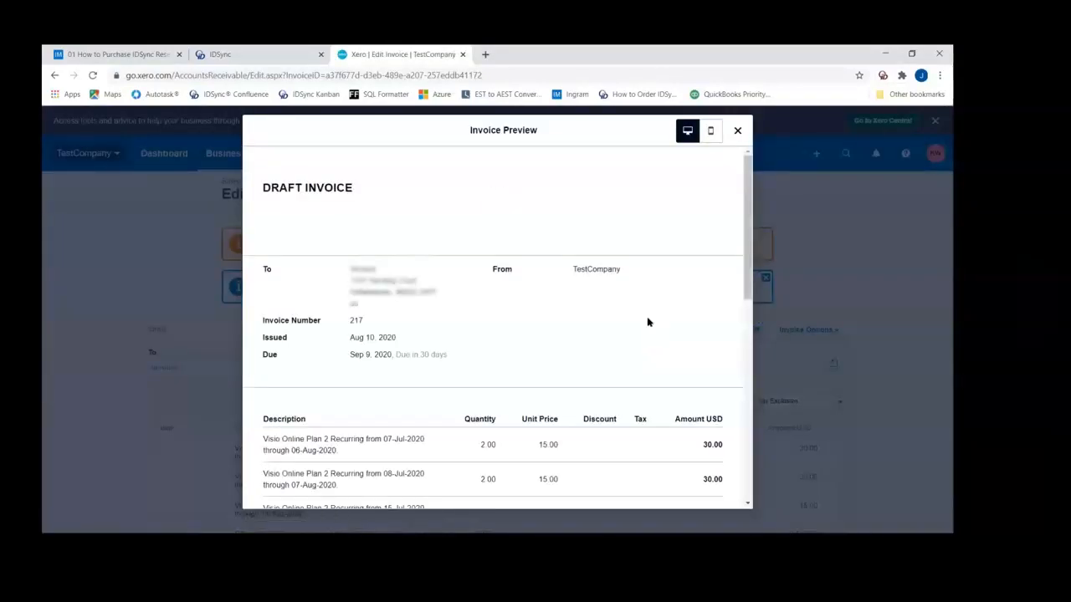
{"action": "scroll", "coordinate": [636, 281], "scroll_direction": "down", "scroll_amount": 3}
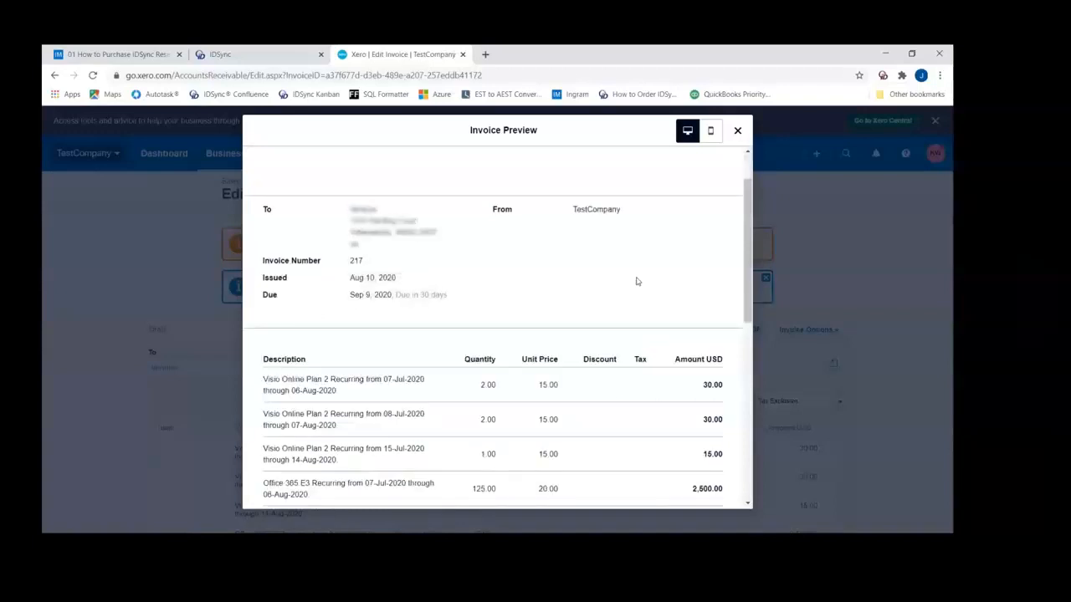
{"action": "scroll", "coordinate": [636, 281], "scroll_direction": "down", "scroll_amount": 3}
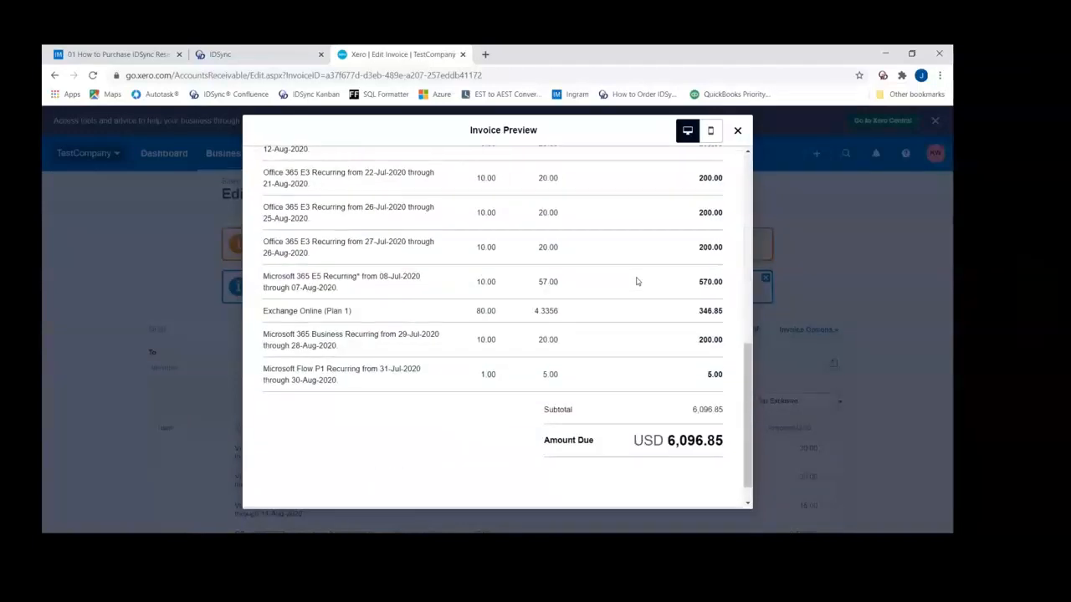
{"action": "scroll", "coordinate": [636, 281], "scroll_direction": "up", "scroll_amount": 6}
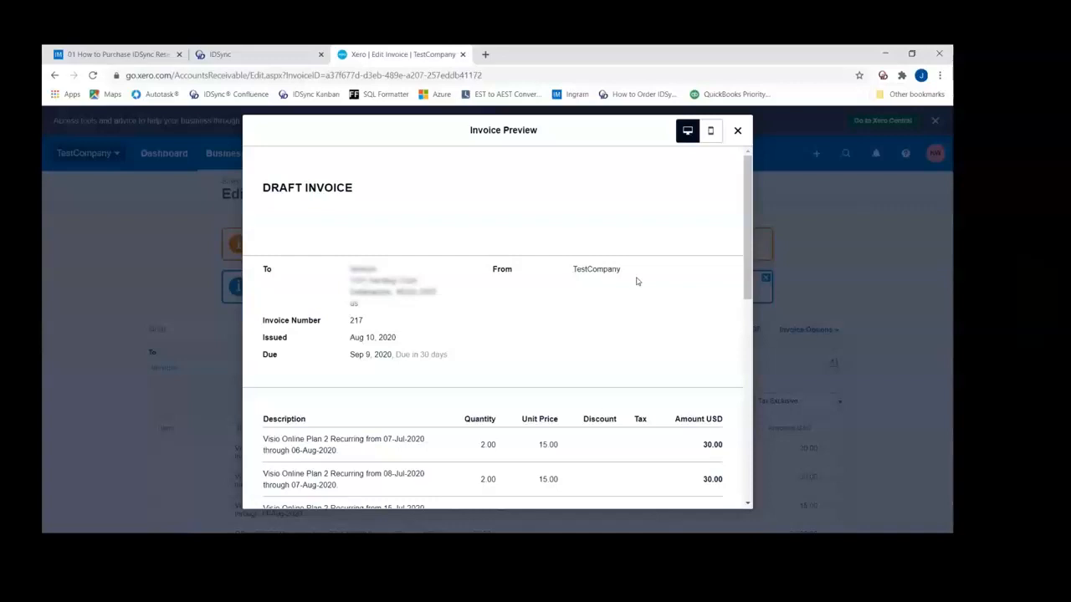
{"action": "scroll", "coordinate": [587, 343], "scroll_direction": "down", "scroll_amount": 3}
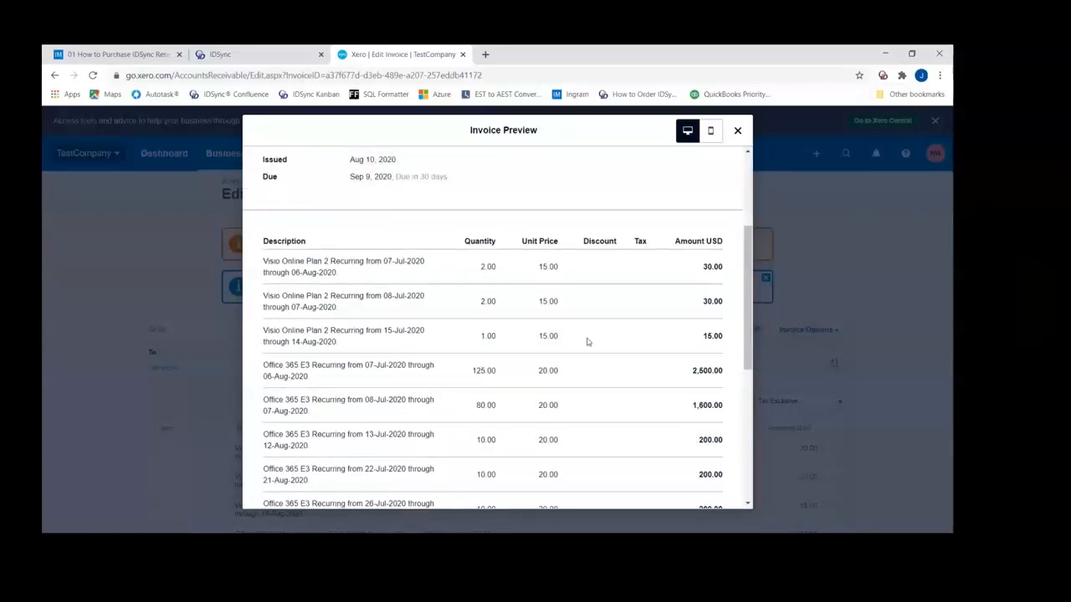
{"action": "scroll", "coordinate": [588, 341], "scroll_direction": "down", "scroll_amount": 4}
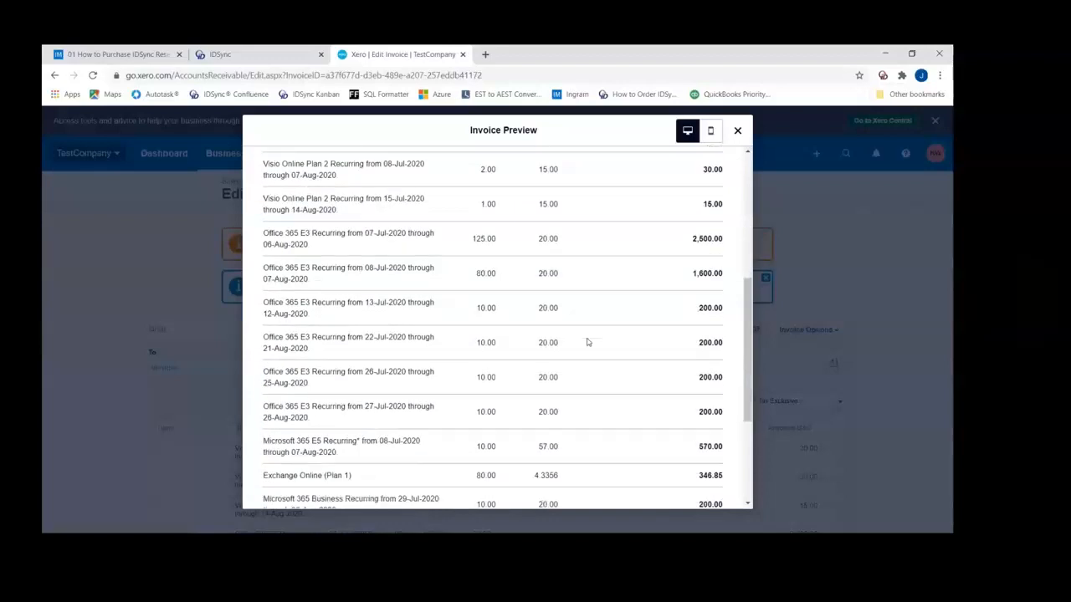
Switch to IDSync and create a custom export template named Demo1
{"action": "left_click", "coordinate": [279, 57]}
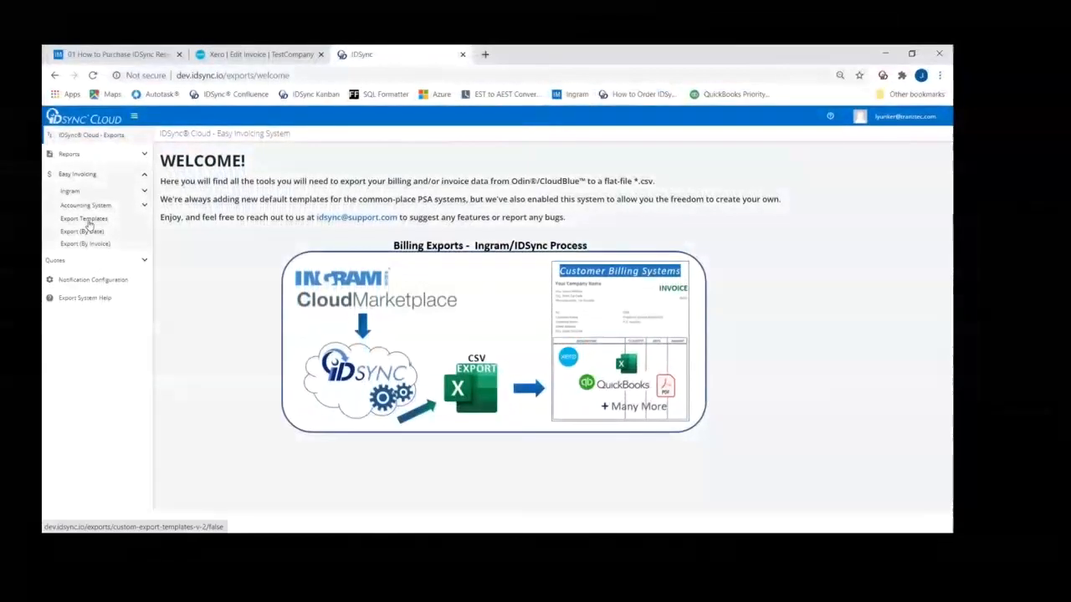
{"action": "left_click", "coordinate": [84, 218]}
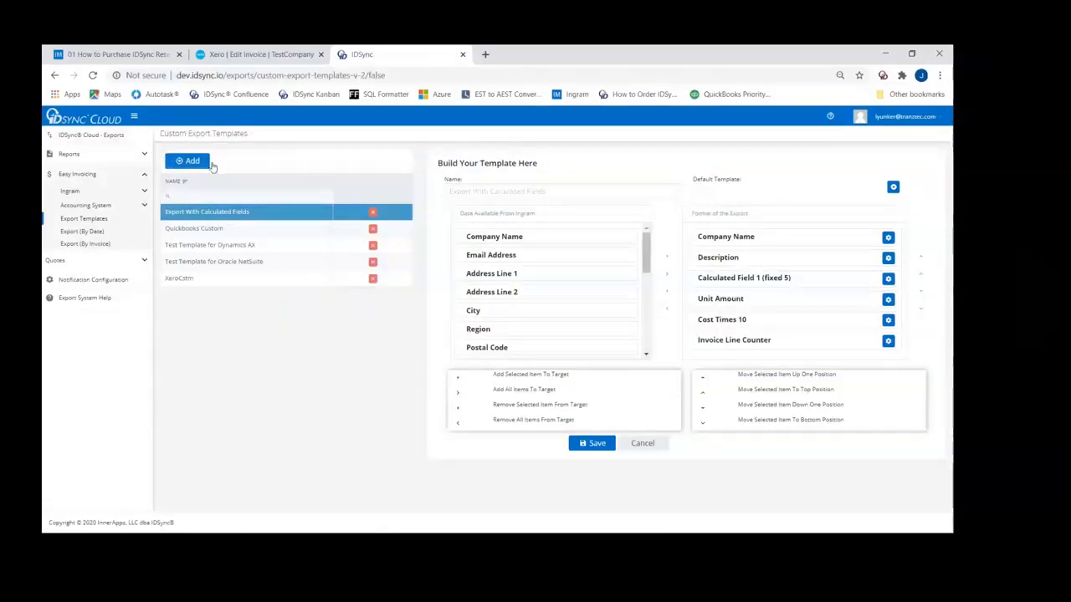
{"action": "left_click", "coordinate": [192, 161]}
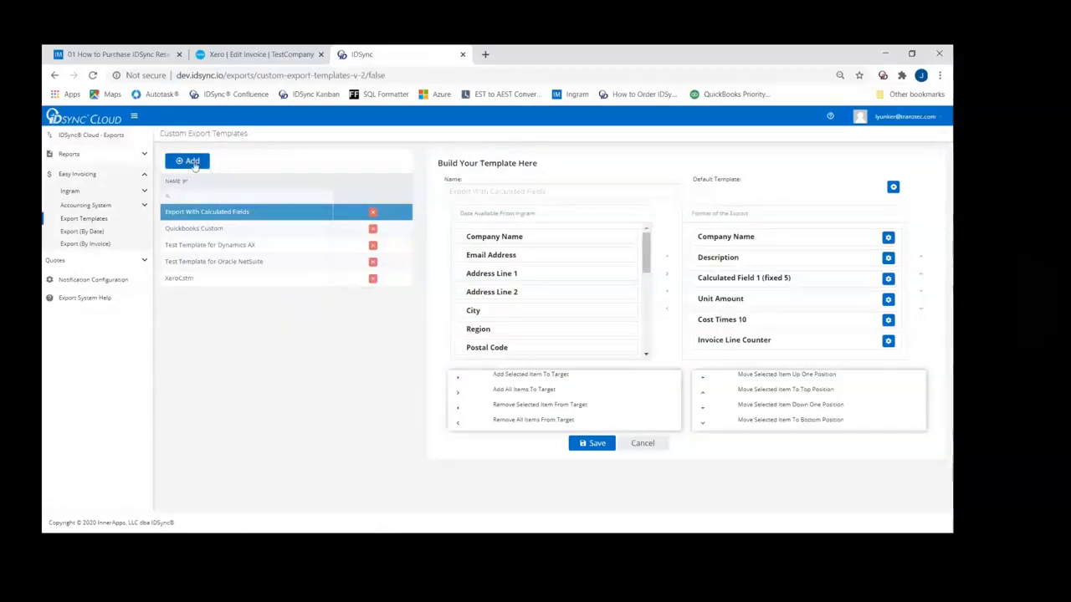
{"action": "left_click", "coordinate": [449, 191]}
{"action": "type", "text": "Temo I"}
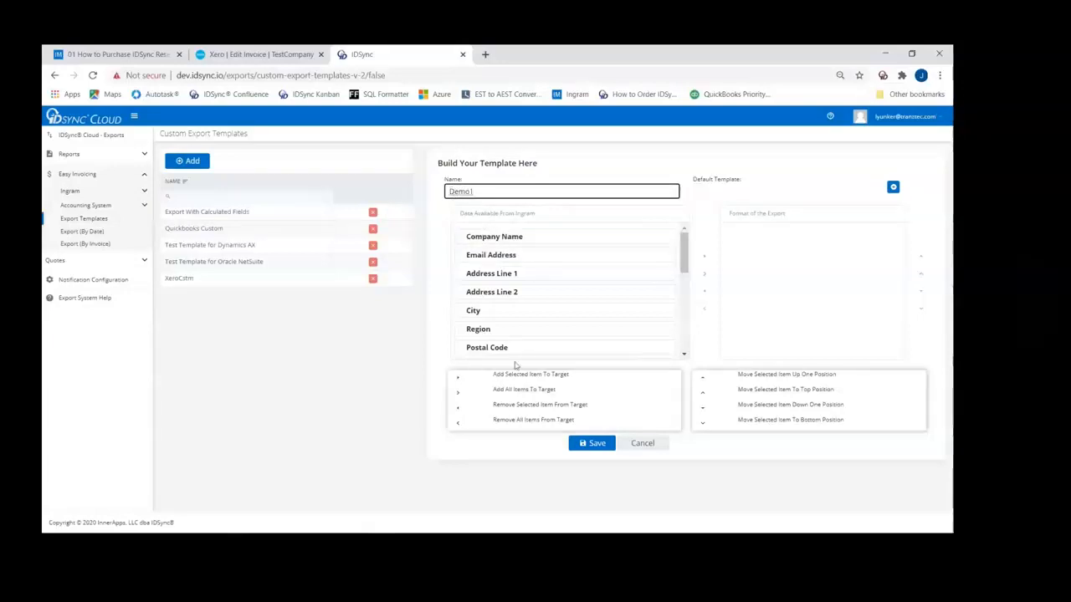
Add the Company Name and Invoice Number fields to the Demo1 template's export format
{"action": "left_click", "coordinate": [525, 241]}
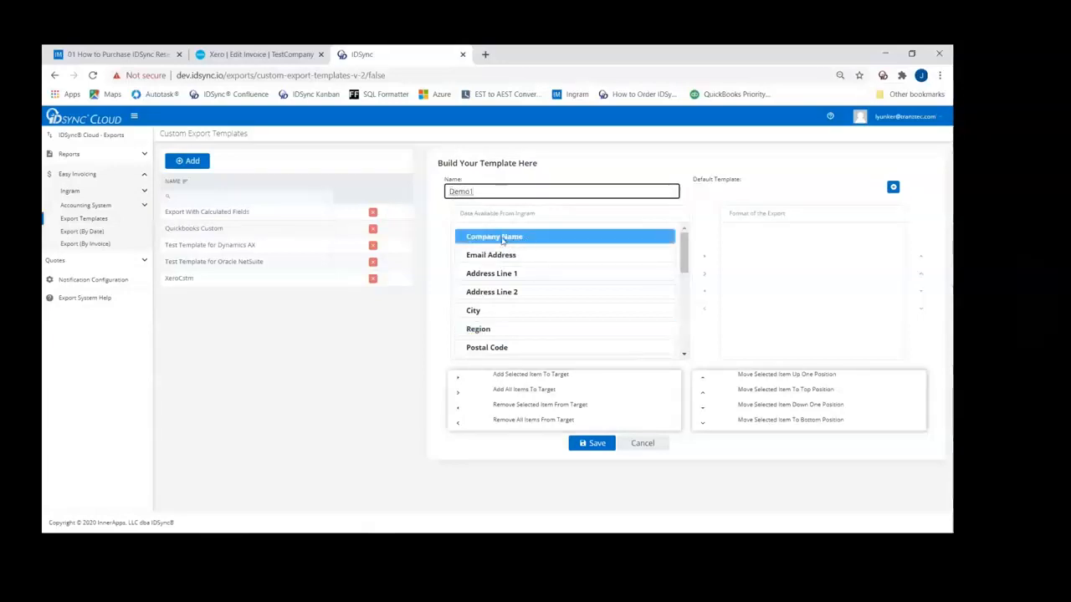
{"action": "left_click_drag", "start_coordinate": [501, 240], "coordinate": [761, 249]}
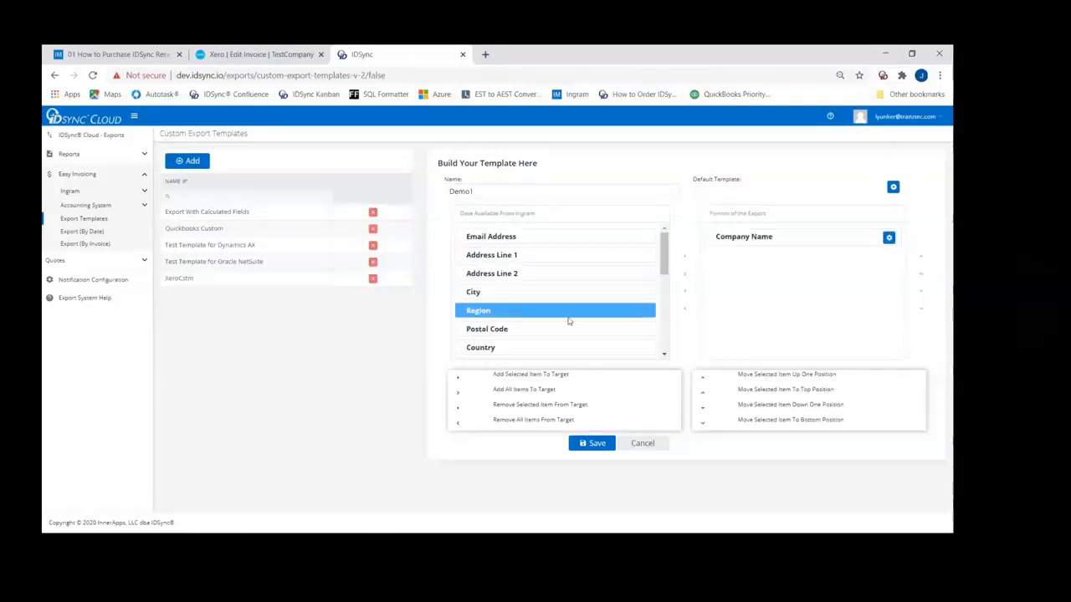
{"action": "scroll", "coordinate": [663, 259], "scroll_direction": "down", "scroll_amount": 1}
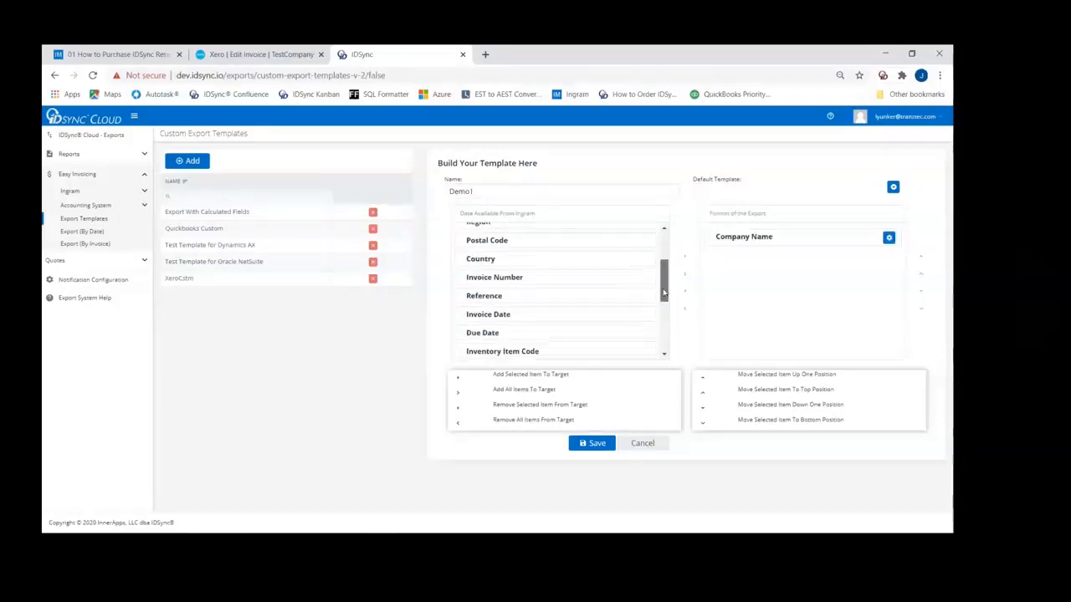
{"action": "left_click", "coordinate": [543, 271]}
{"action": "left_click_drag", "start_coordinate": [526, 277], "coordinate": [758, 277]}
Add the Invoice Date and Description fields to the Demo1 template's export format below Invoice Number
{"action": "left_click", "coordinate": [530, 291]}
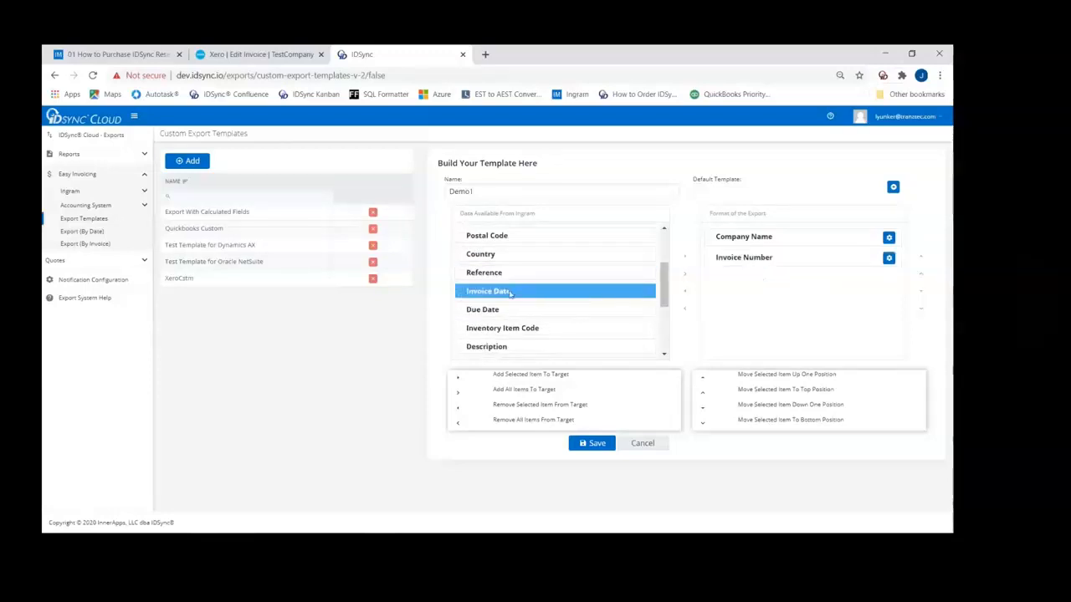
{"action": "left_click_drag", "start_coordinate": [503, 295], "coordinate": [684, 296]}
{"action": "left_click_drag", "start_coordinate": [815, 282], "coordinate": [762, 281]}
{"action": "left_click", "coordinate": [566, 327]}
{"action": "left_click_drag", "start_coordinate": [565, 327], "coordinate": [786, 301]}
Add the Quantity and Unit Amount fields to the end of the export format and save the Demo1 template
{"action": "scroll", "coordinate": [665, 339], "scroll_direction": "down", "scroll_amount": 3}
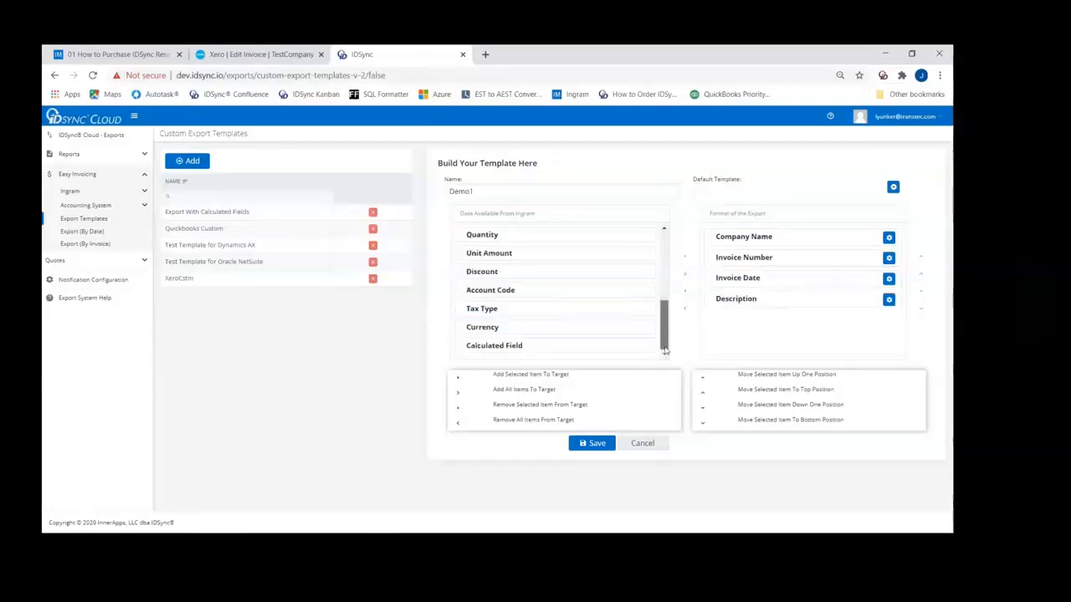
{"action": "left_click", "coordinate": [505, 237]}
{"action": "left_click_drag", "start_coordinate": [505, 237], "coordinate": [729, 321]}
{"action": "left_click_drag", "start_coordinate": [585, 253], "coordinate": [741, 340]}
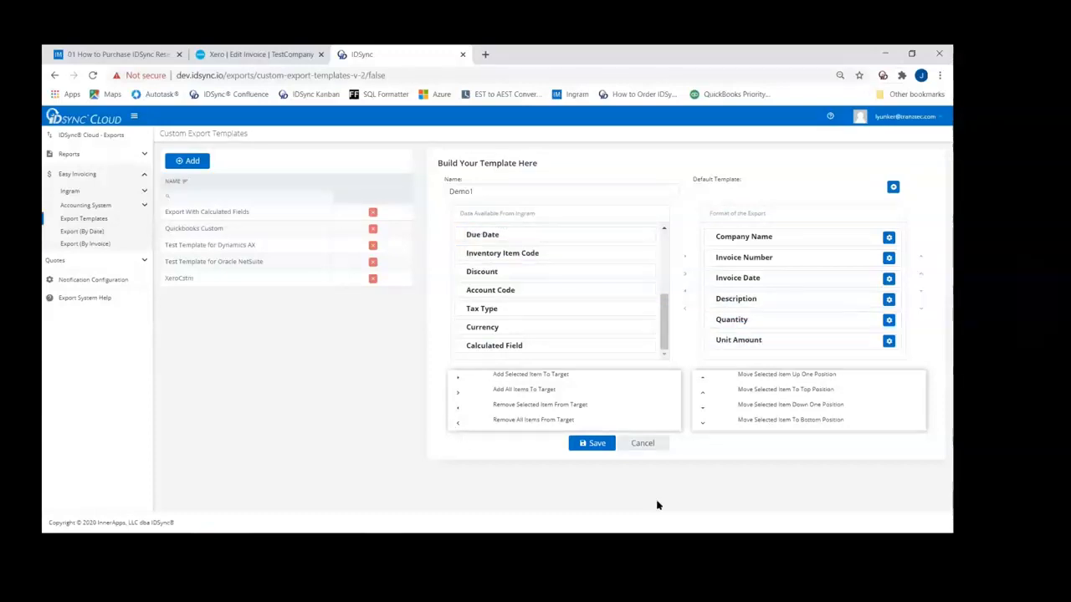
{"action": "left_click", "coordinate": [596, 443]}
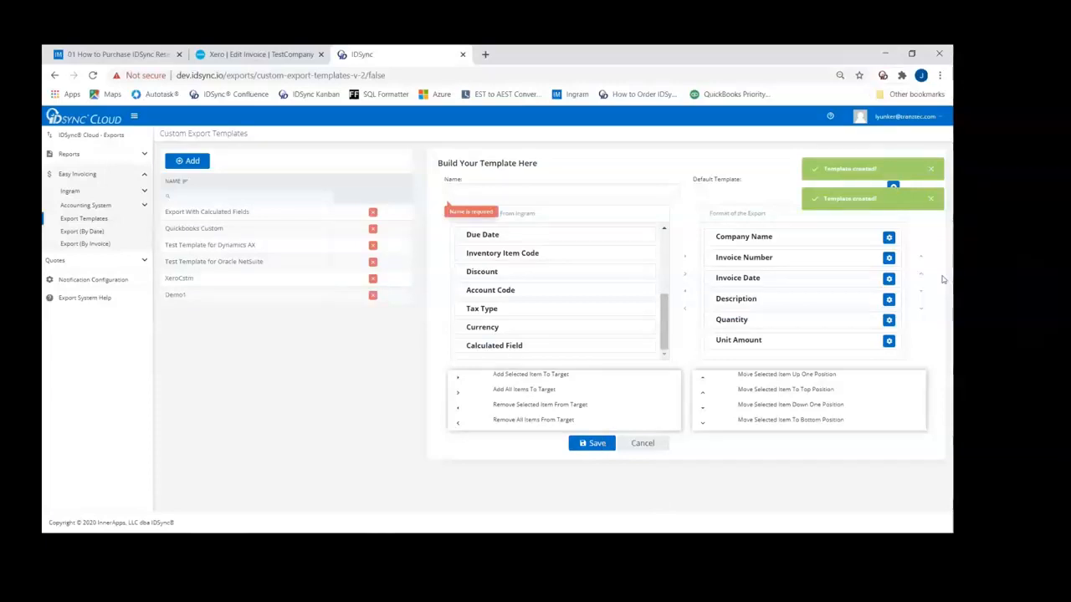
Export by date with the Demo1 template for all accounts, covering license updates prior to 08/01/2020
{"action": "left_click", "coordinate": [82, 232]}
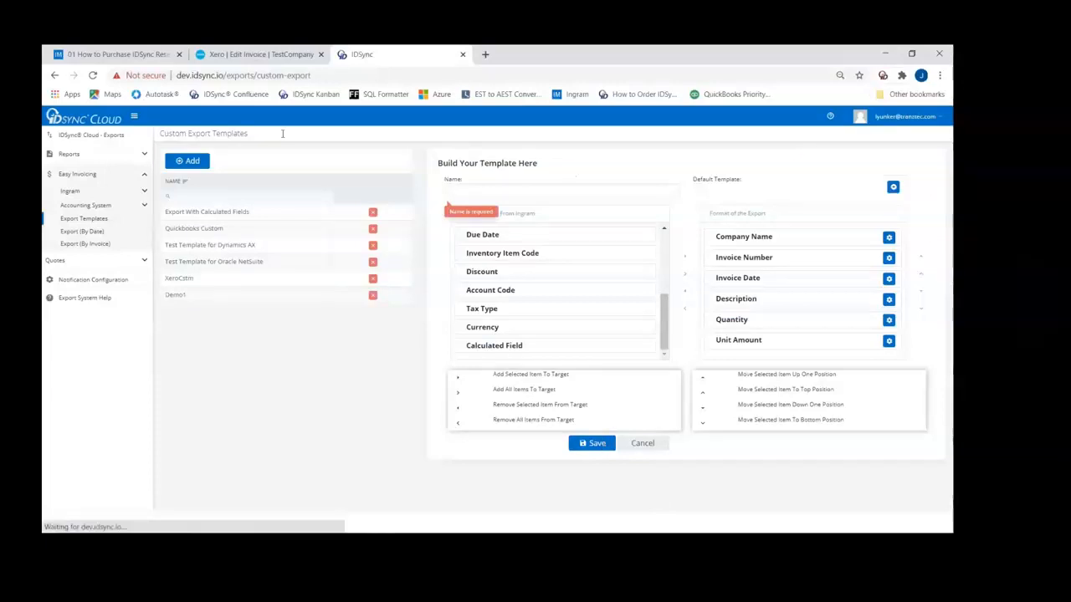
{"action": "left_click", "coordinate": [296, 155]}
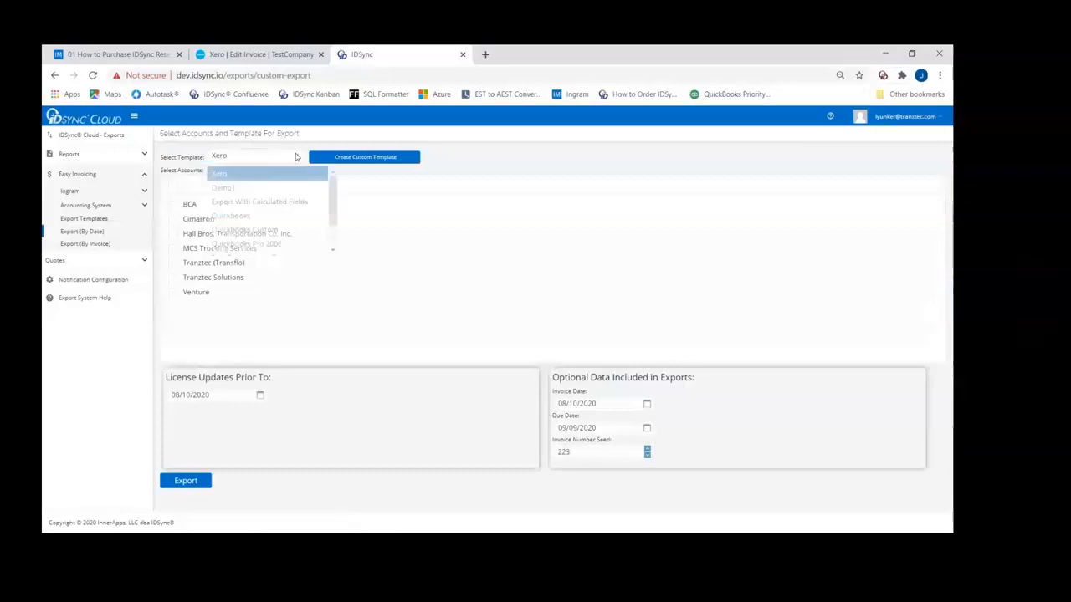
{"action": "left_click", "coordinate": [238, 186]}
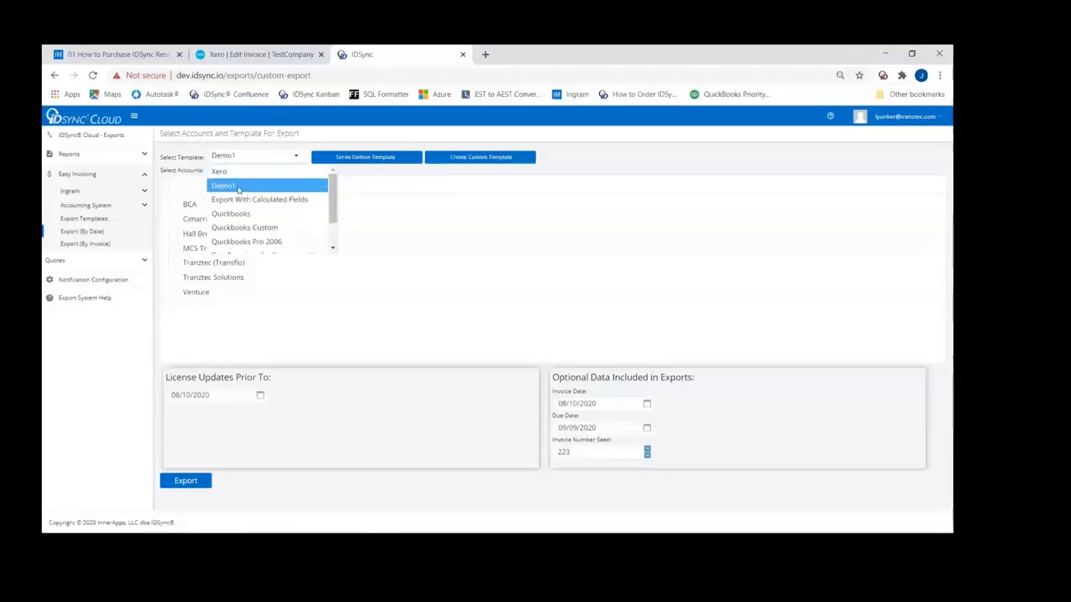
{"action": "left_click", "coordinate": [172, 185]}
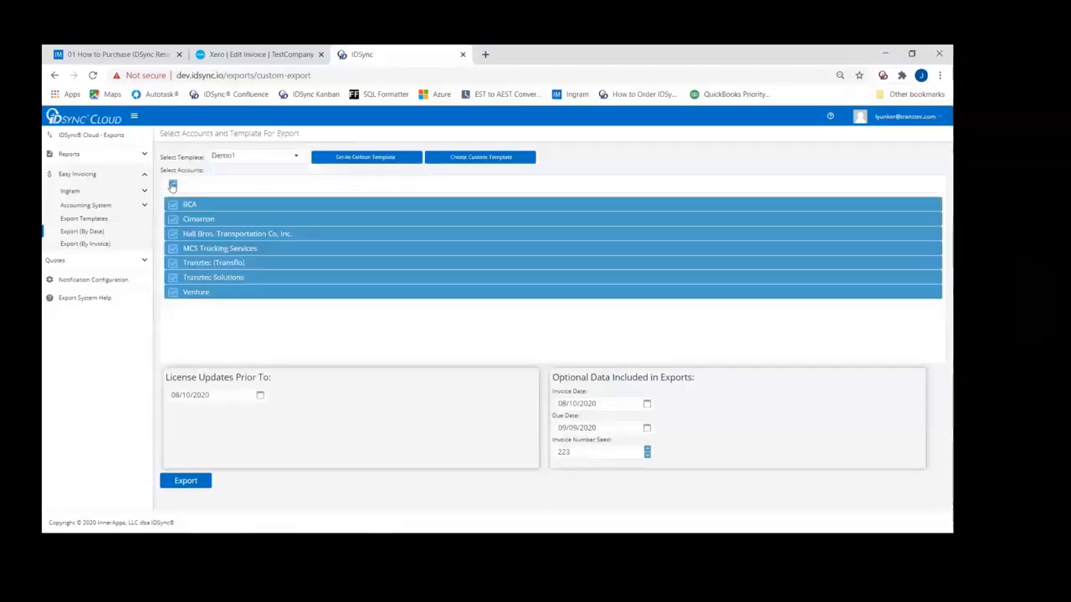
{"action": "left_click", "coordinate": [259, 394]}
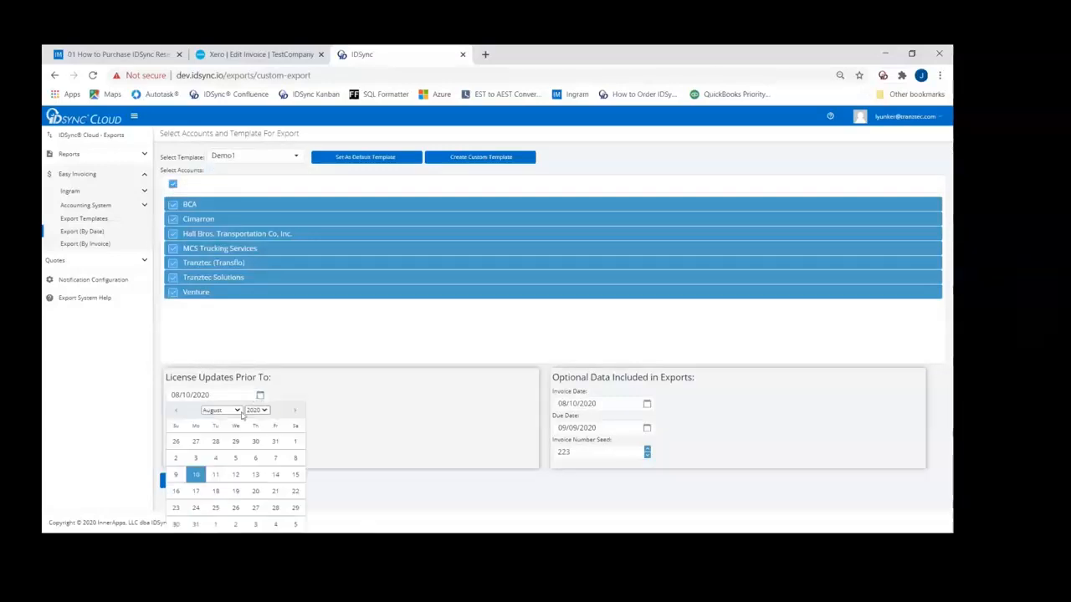
{"action": "left_click", "coordinate": [292, 443]}
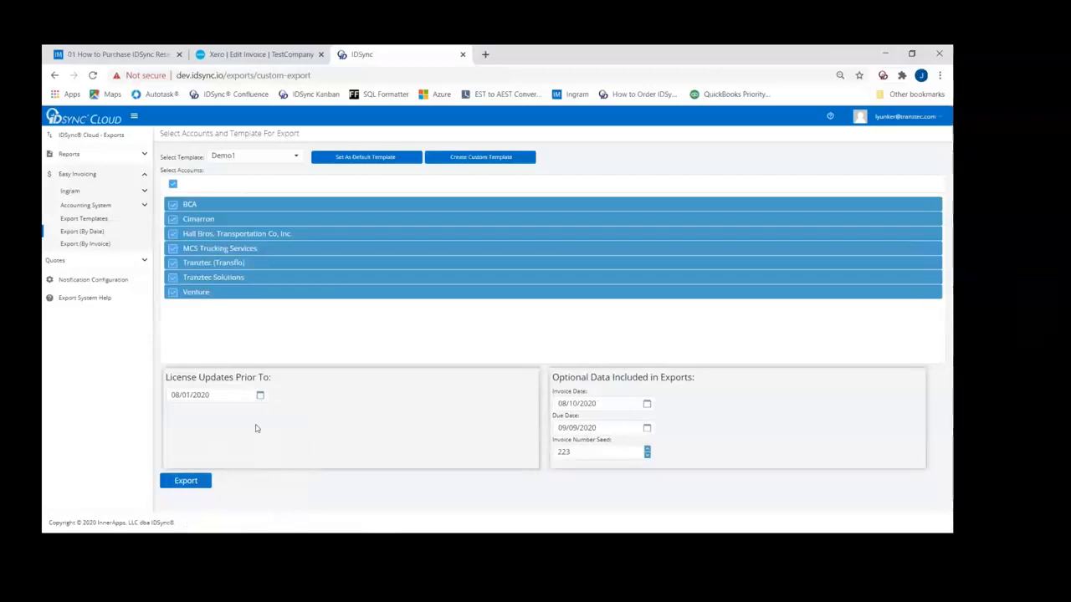
{"action": "left_click", "coordinate": [196, 483]}
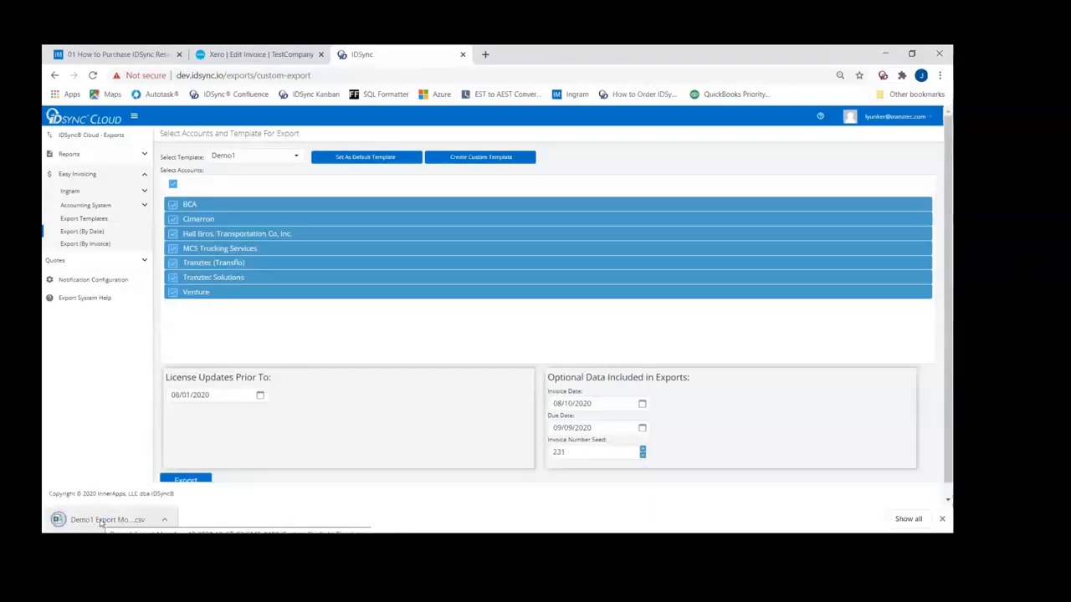
Open the exported Demo1 CSV in Excel, widen its columns to examine the exported fields, and minimise both export workbooks
{"action": "left_click", "coordinate": [100, 520]}
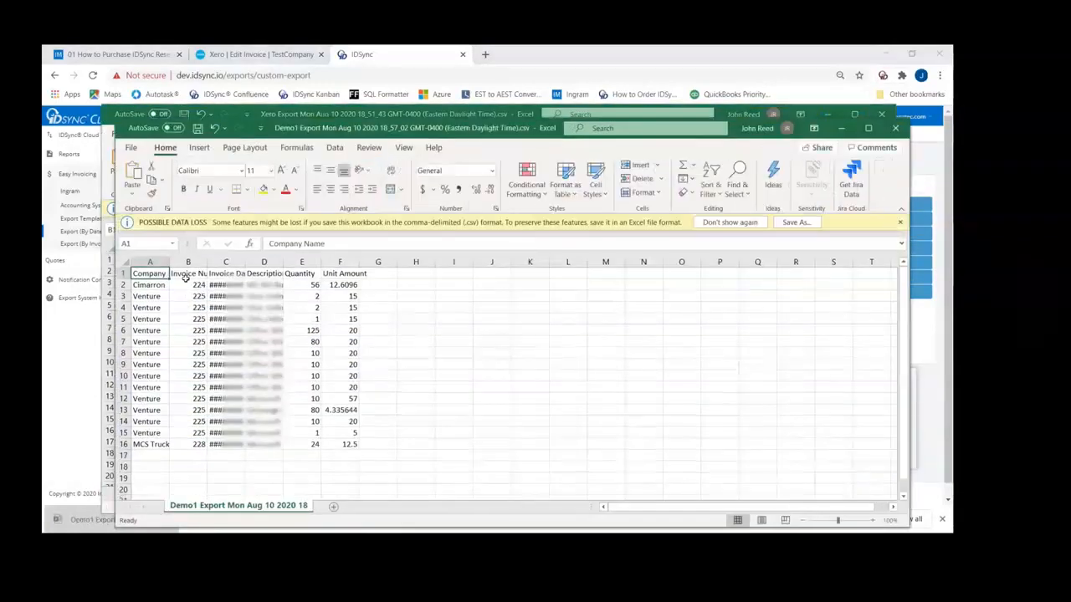
{"action": "left_click_drag", "start_coordinate": [175, 267], "coordinate": [193, 269]}
{"action": "left_click", "coordinate": [260, 128]}
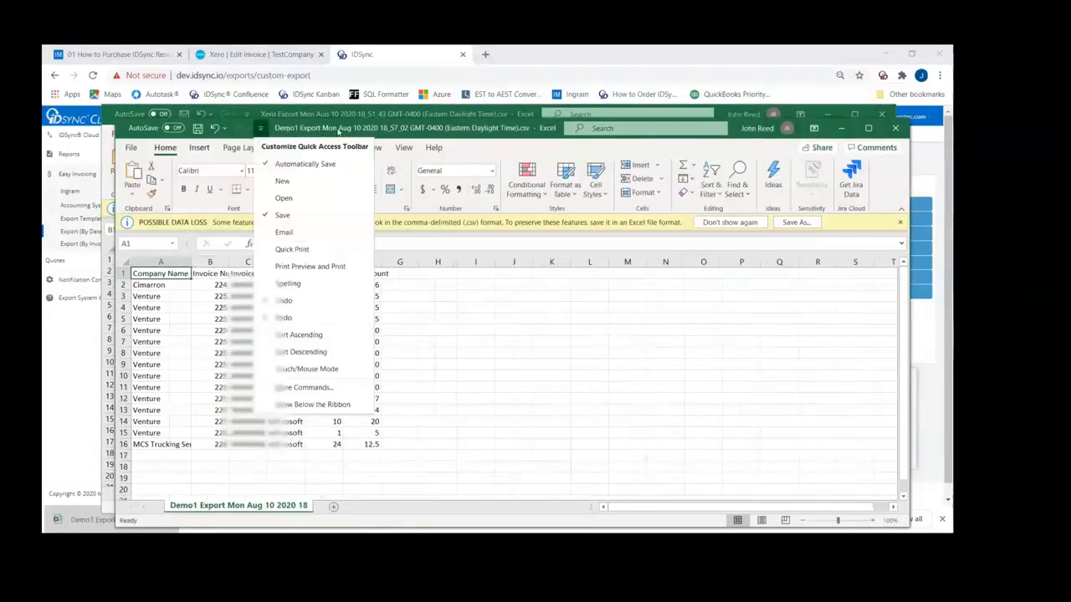
{"action": "left_click_drag", "start_coordinate": [353, 131], "coordinate": [445, 123]}
{"action": "left_click_drag", "start_coordinate": [321, 258], "coordinate": [331, 257]}
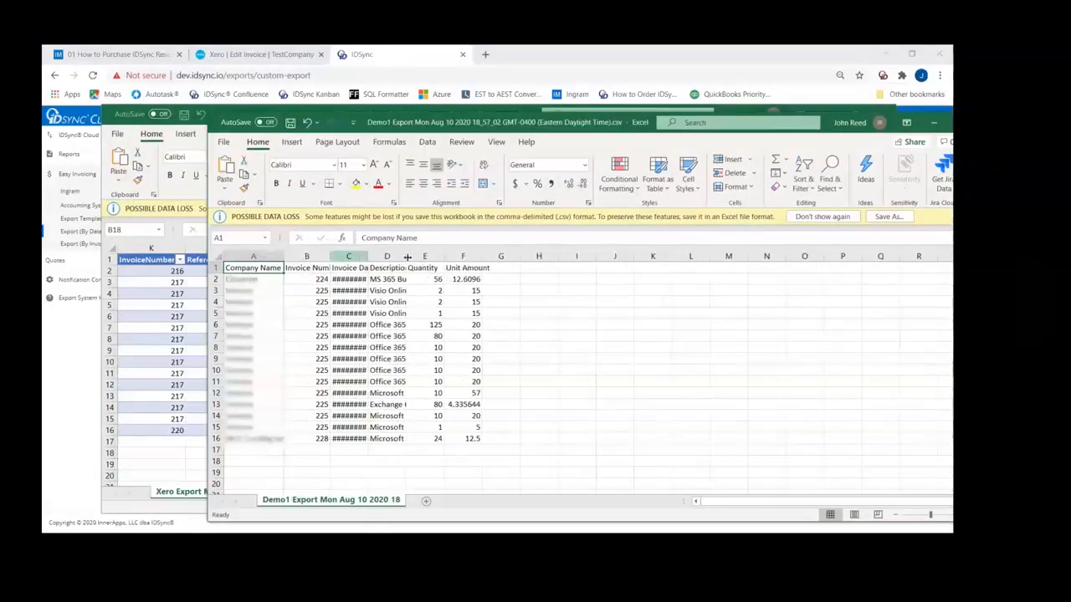
{"action": "left_click_drag", "start_coordinate": [407, 258], "coordinate": [548, 251]}
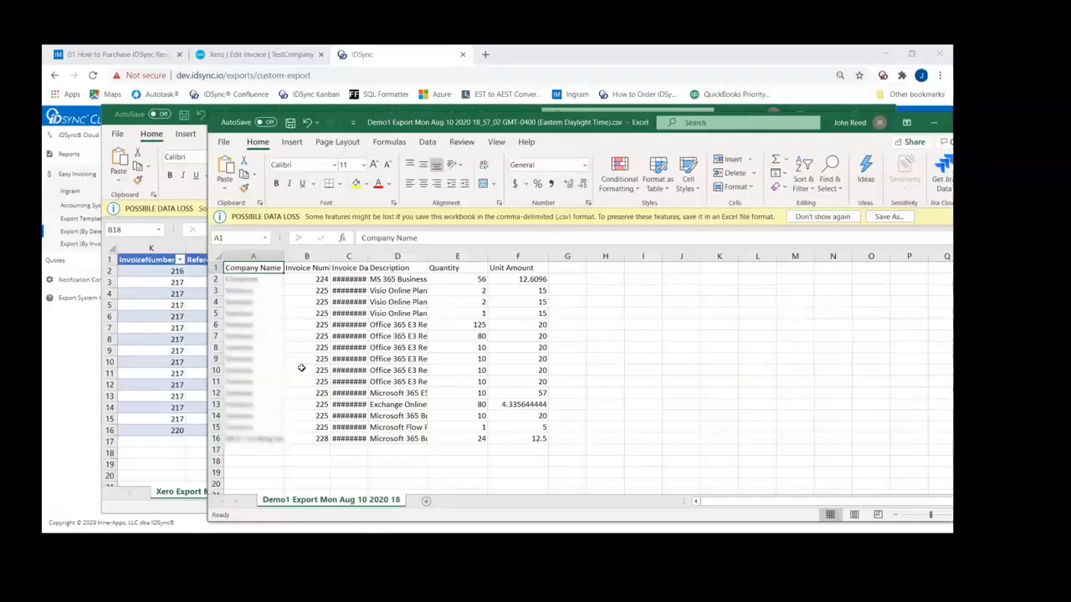
{"action": "left_click", "coordinate": [931, 124]}
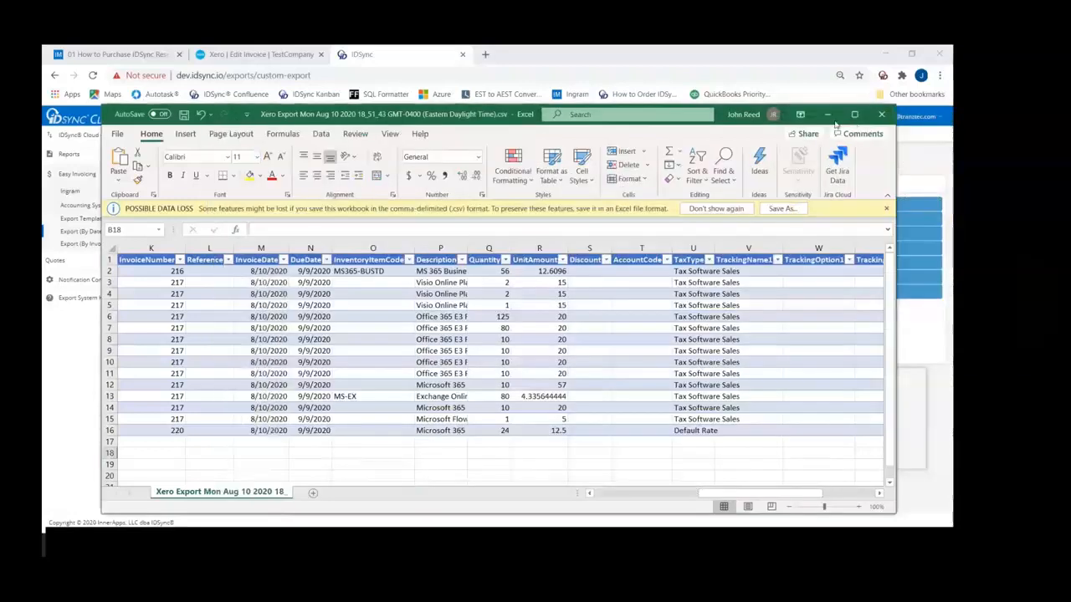
{"action": "left_click", "coordinate": [828, 116]}
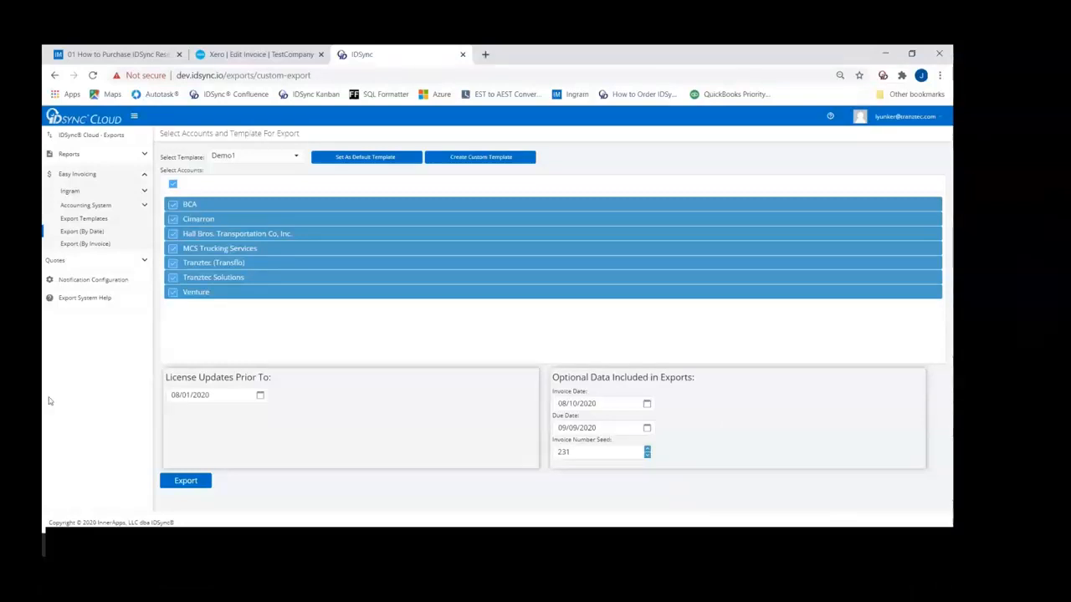
Start a new item override by account and assign it to the Venture account
{"action": "left_click", "coordinate": [105, 206]}
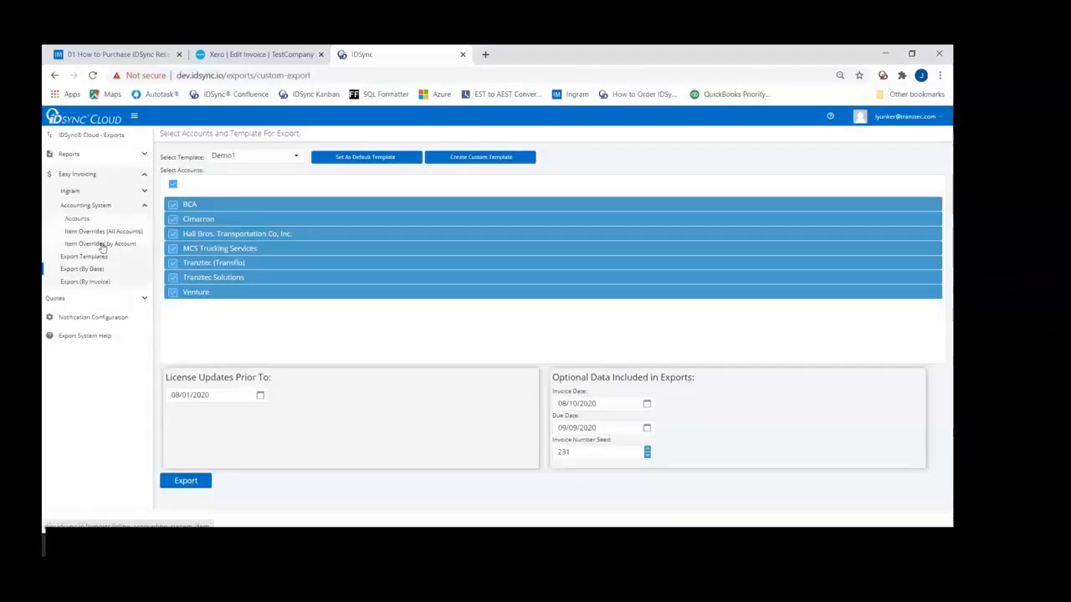
{"action": "left_click", "coordinate": [100, 244]}
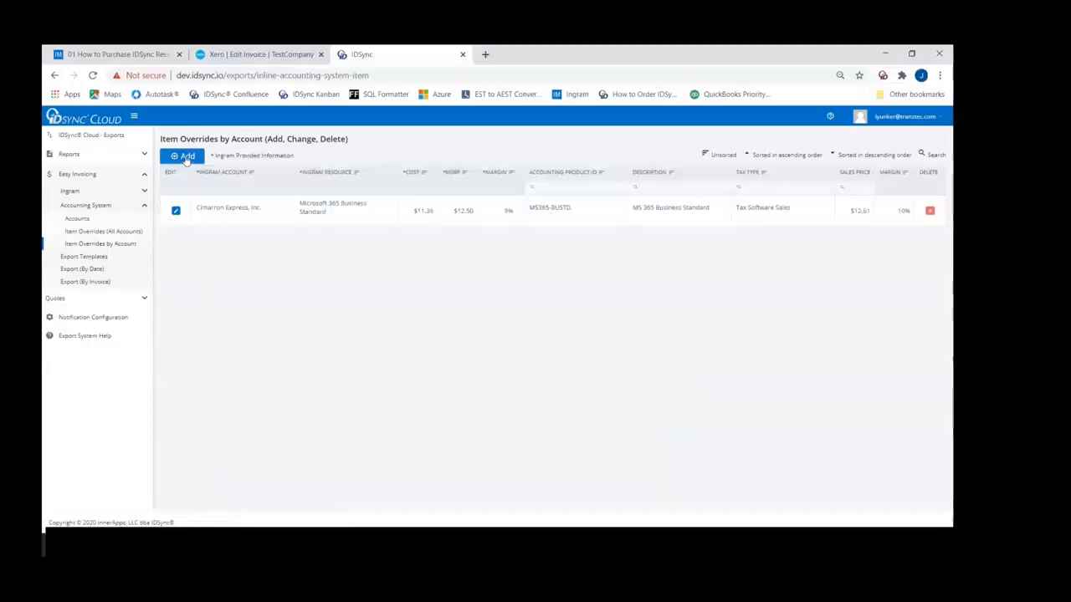
{"action": "left_click", "coordinate": [186, 158]}
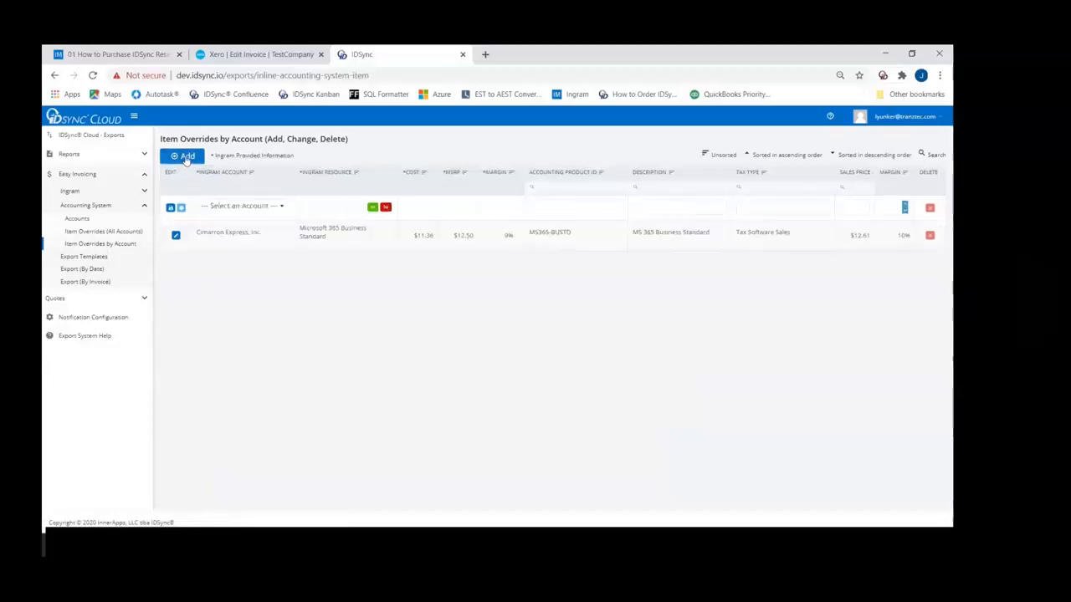
{"action": "left_click", "coordinate": [282, 210]}
{"action": "left_click_drag", "start_coordinate": [320, 271], "coordinate": [321, 344]}
{"action": "left_click", "coordinate": [244, 319]}
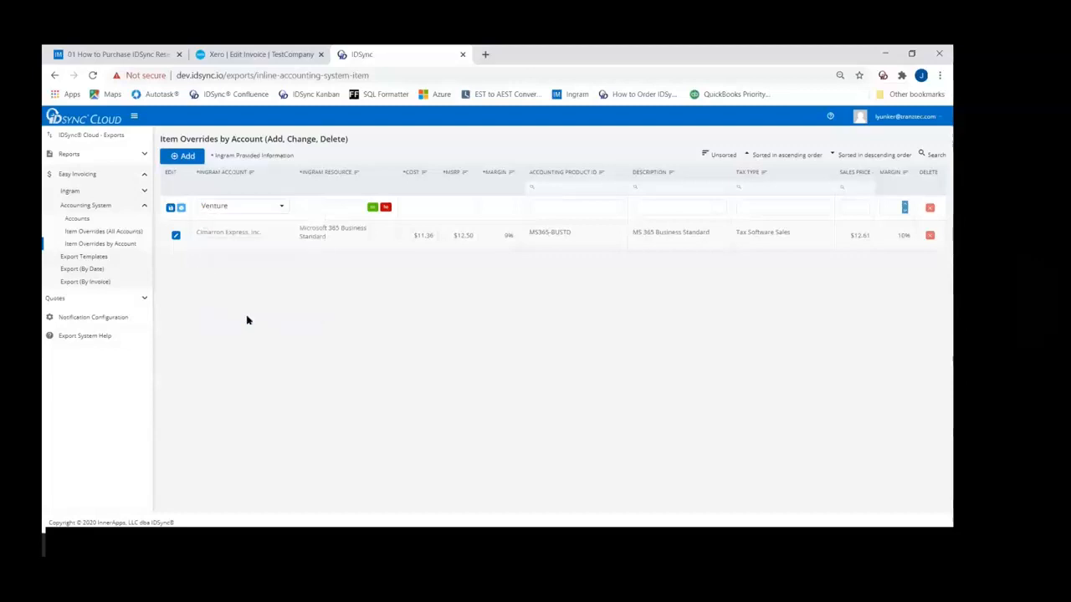
Link the Venture override to the Office 365 E3 resource of an Office 365 Enterprise E3 (Monthly Pre-Paid) subscription
{"action": "left_click", "coordinate": [370, 208]}
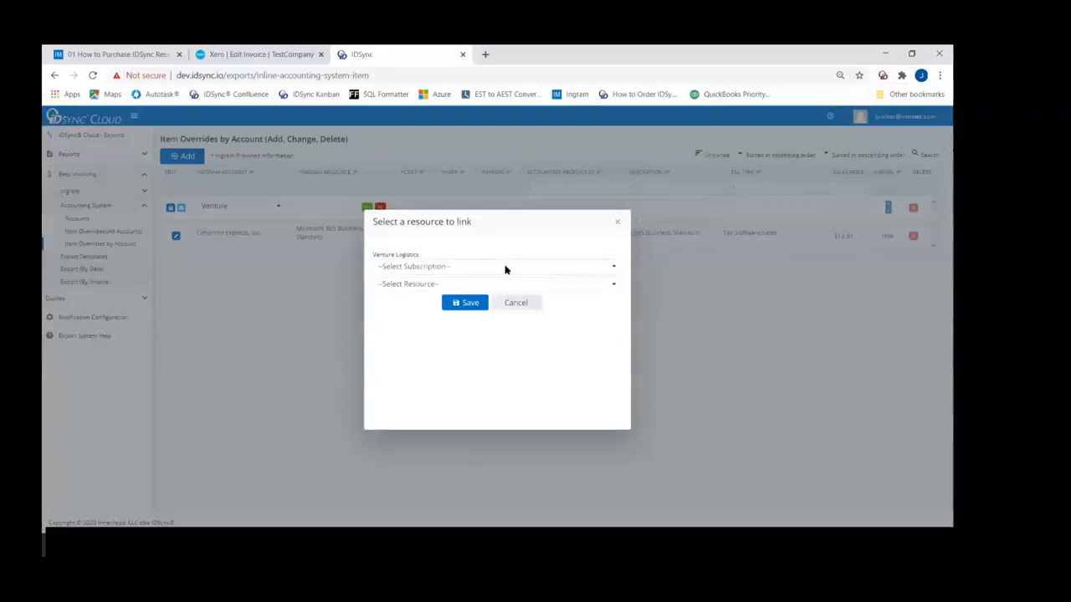
{"action": "left_click", "coordinate": [506, 268]}
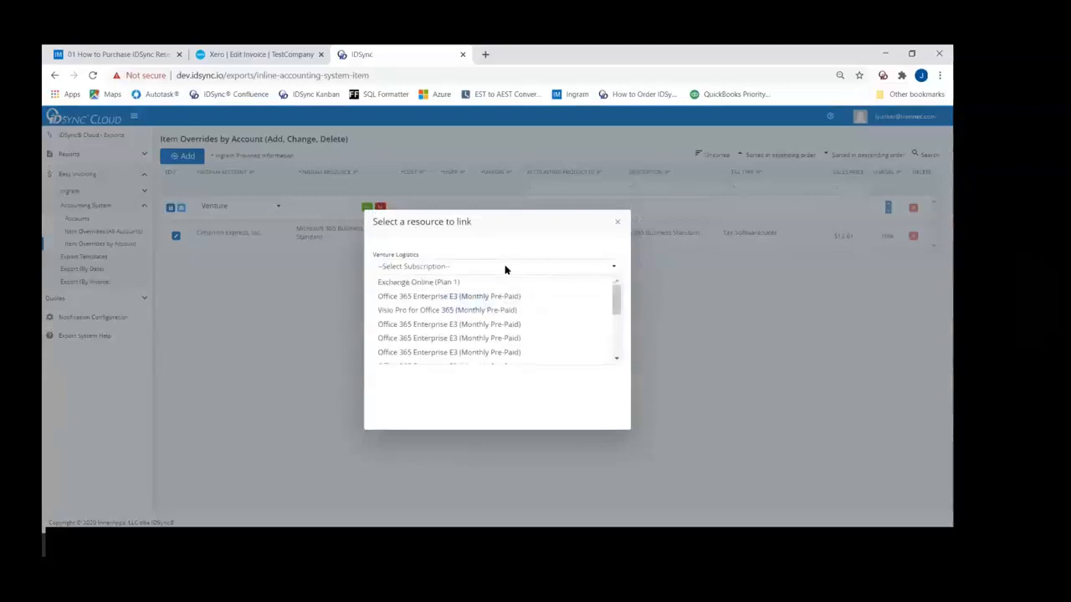
{"action": "left_click", "coordinate": [462, 325]}
{"action": "left_click", "coordinate": [443, 286]}
{"action": "left_click", "coordinate": [426, 316]}
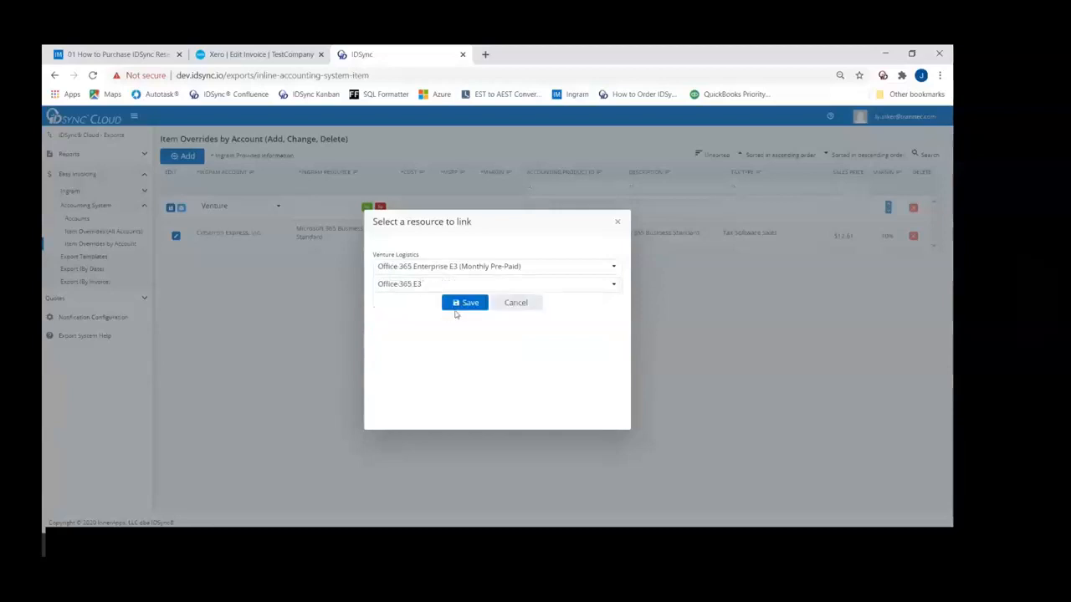
{"action": "left_click", "coordinate": [460, 302]}
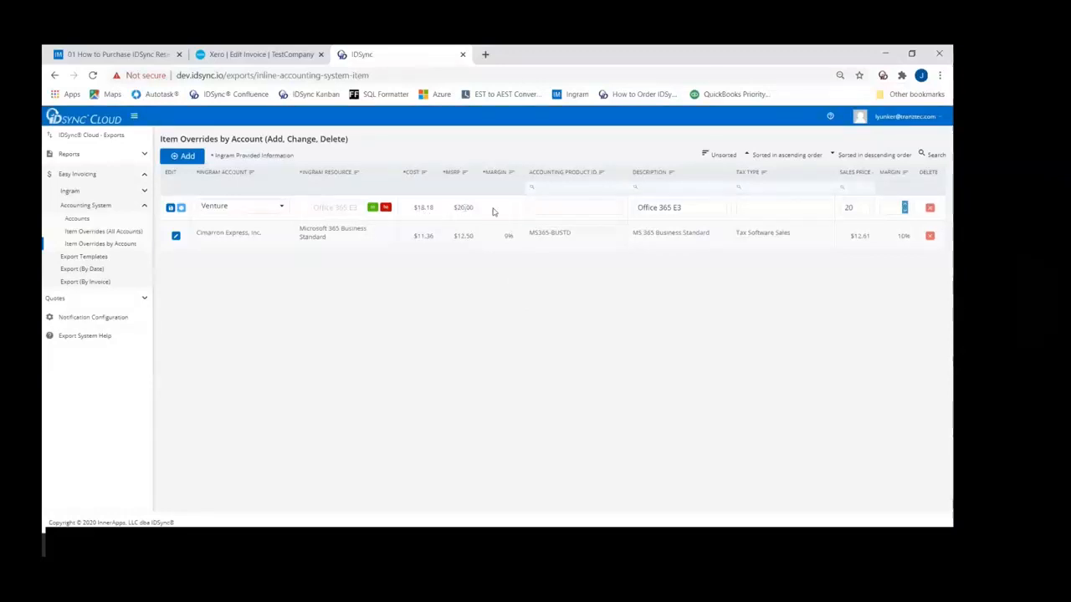
Set the Venture override's accounting product ID to MSFT-E3 and its description to MSFT 365 E3
{"action": "left_click", "coordinate": [562, 209]}
{"action": "type", "text": "MS365"}
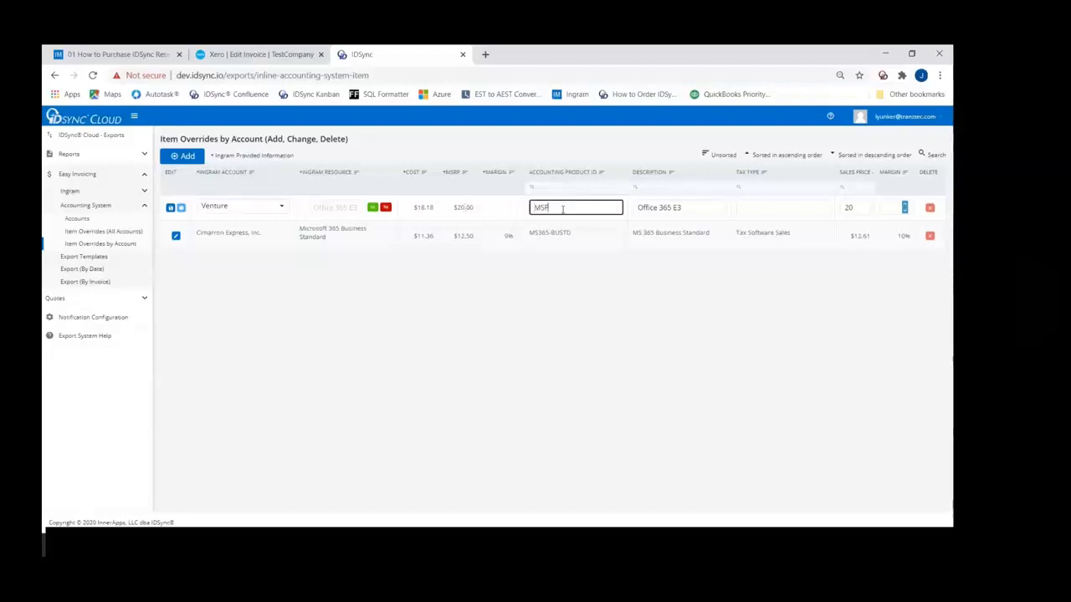
{"action": "type", "text": "-E3"}
{"action": "left_click", "coordinate": [660, 209]}
{"action": "left_click_drag", "start_coordinate": [658, 208], "coordinate": [636, 208]}
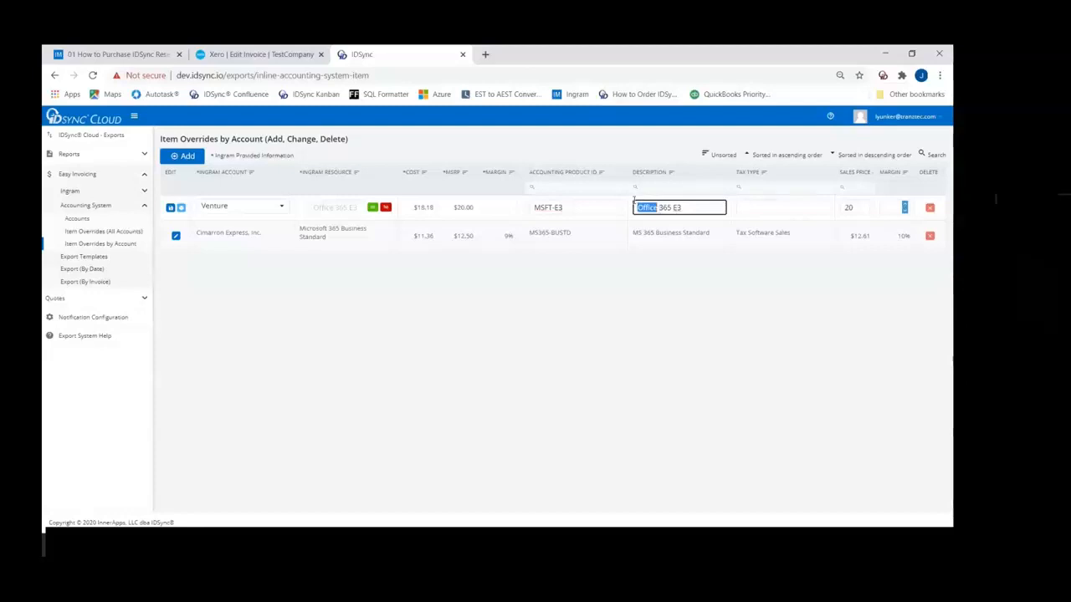
{"action": "type", "text": "MSFT"}
Set the Venture override's tax type to Tax Software and its sales price to 22, and save the override
{"action": "left_click", "coordinate": [781, 209]}
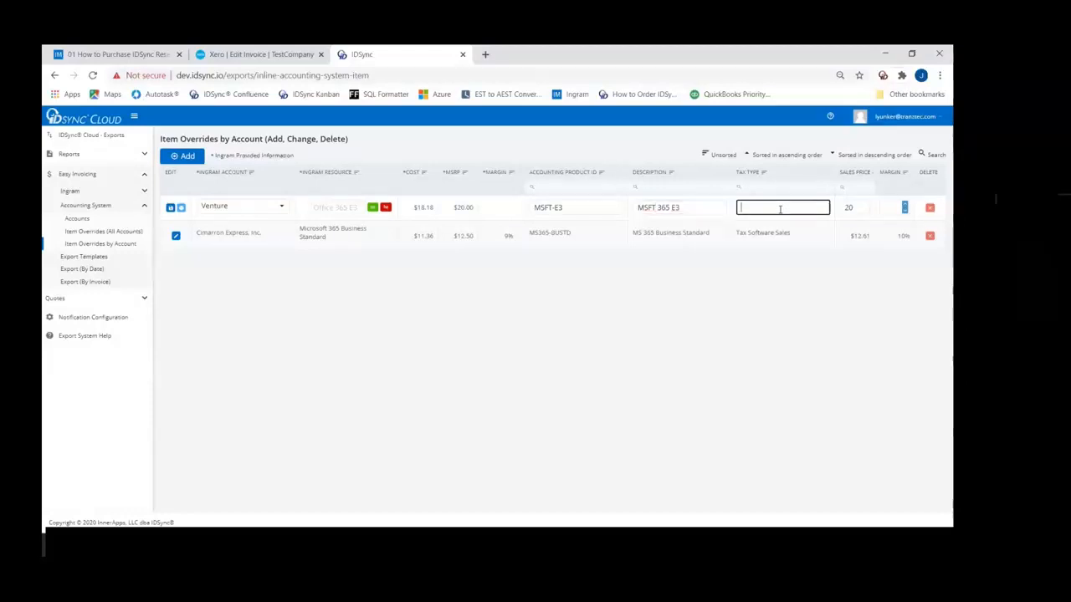
{"action": "type", "text": "Tax Software"}
{"action": "left_click", "coordinate": [862, 208]}
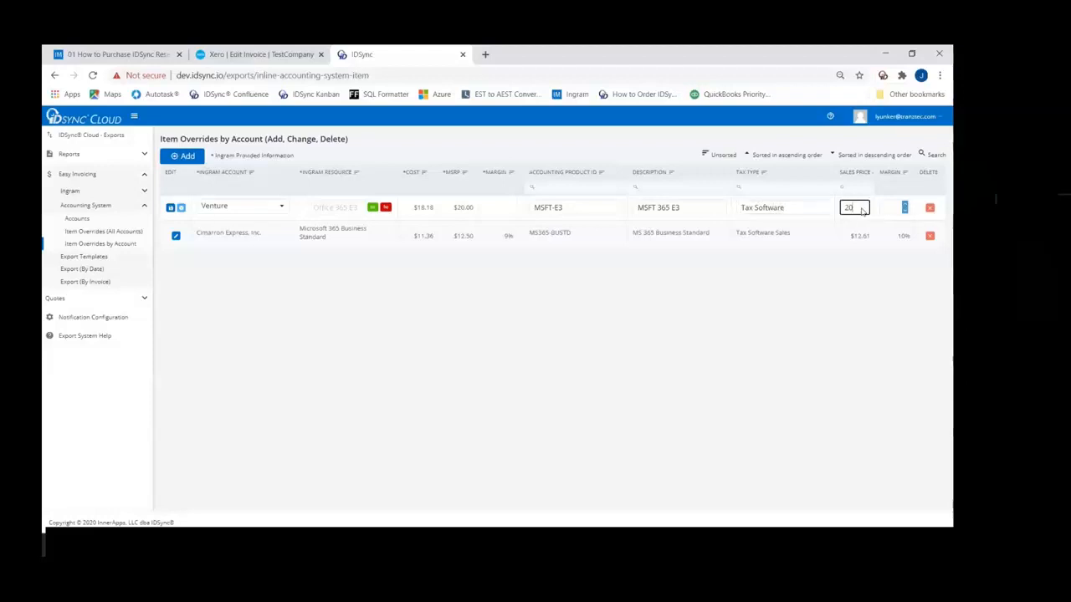
{"action": "type", "text": "22"}
{"action": "left_click", "coordinate": [170, 207]}
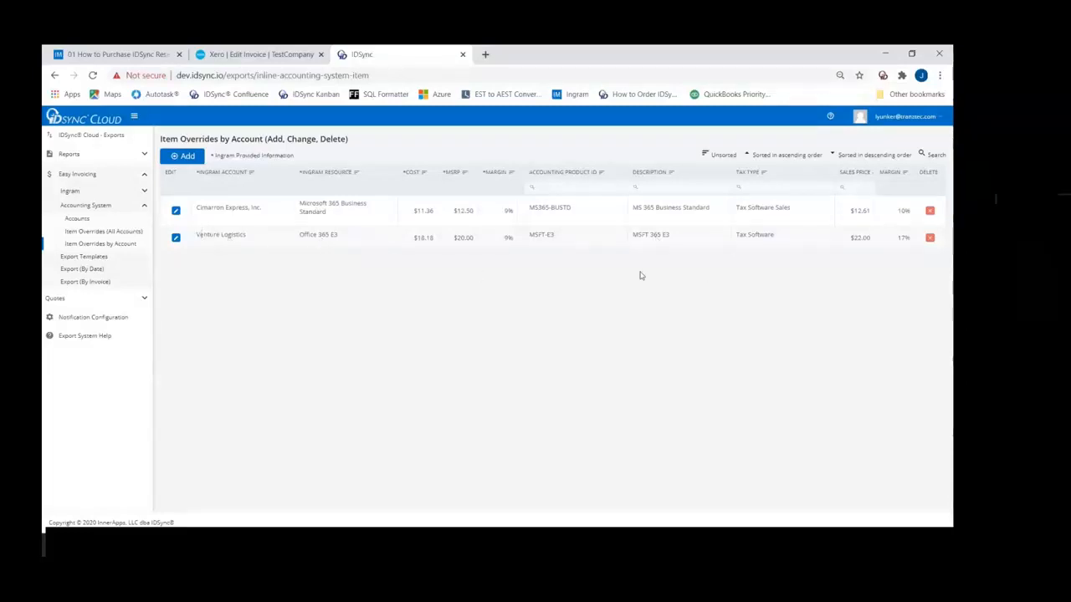
Look over the item overrides for all accounts, and change the Demo1 export template's Company Name output header to Company
{"action": "left_click", "coordinate": [93, 233]}
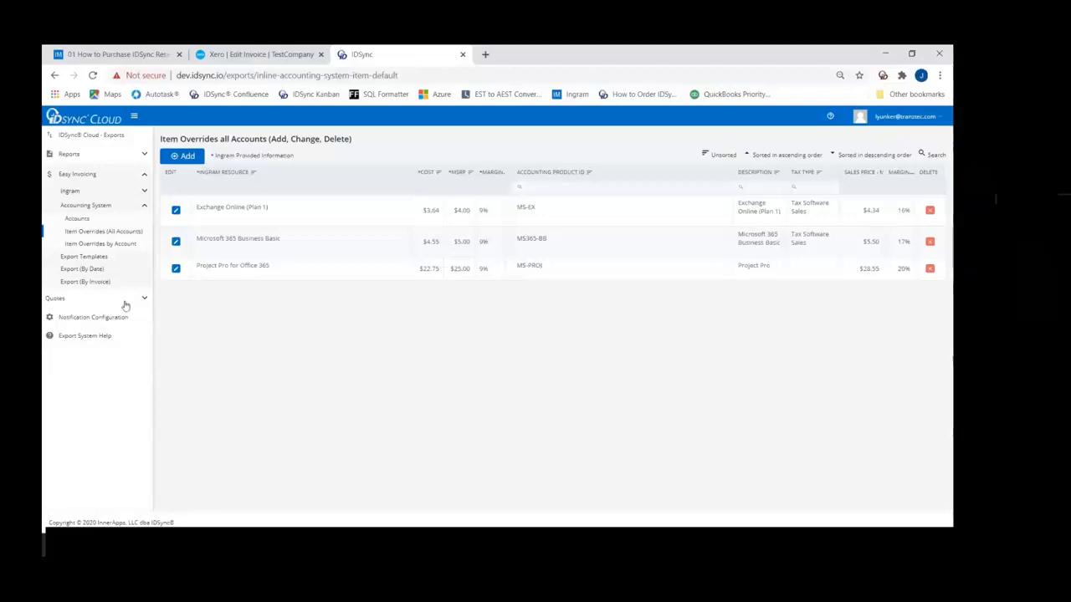
{"action": "left_click", "coordinate": [96, 258]}
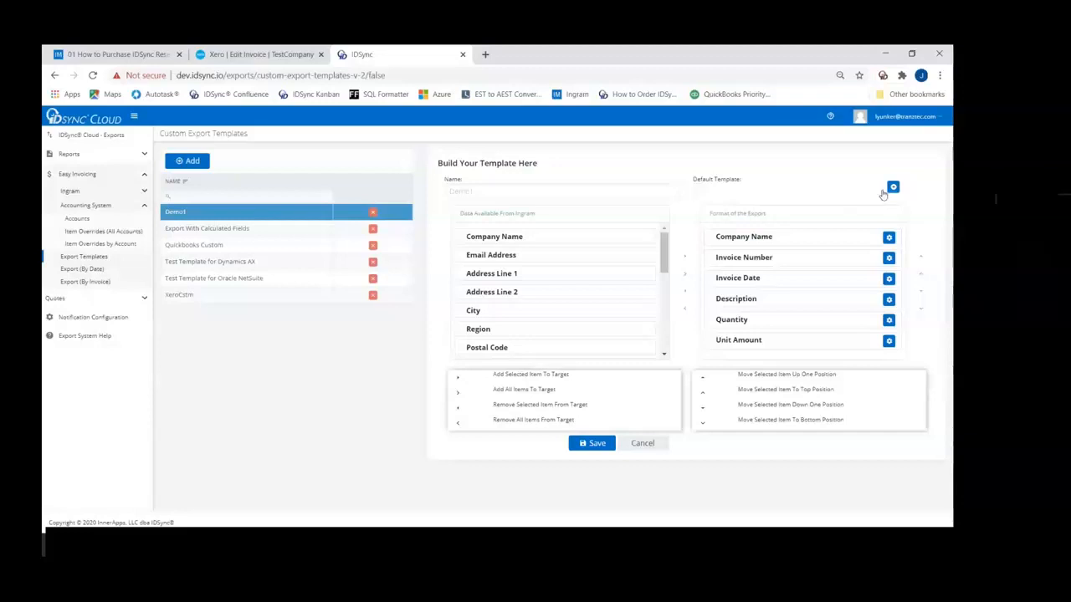
{"action": "left_click", "coordinate": [888, 238]}
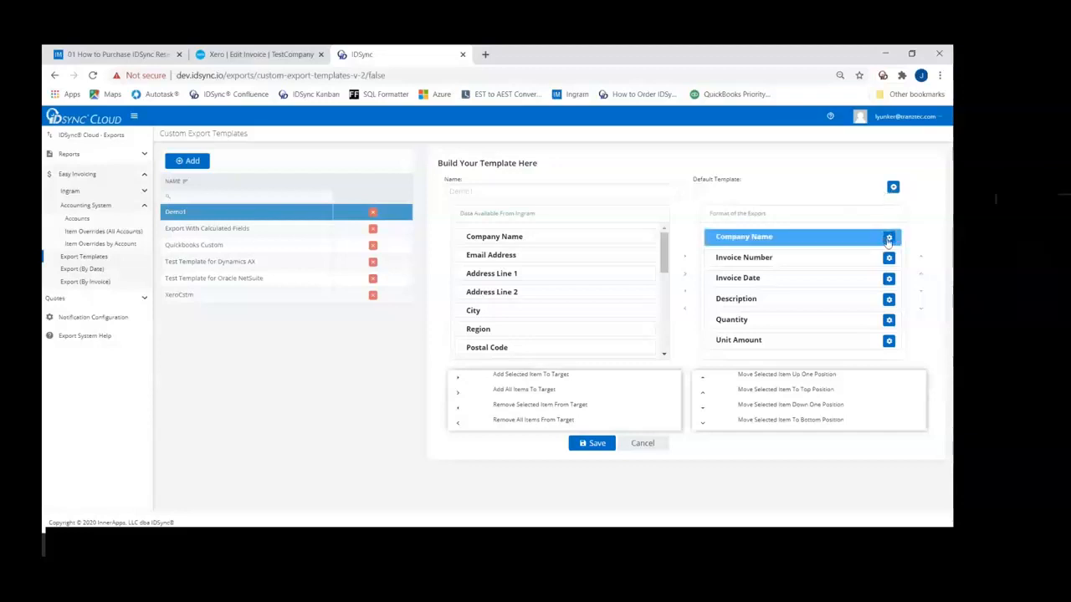
{"action": "left_click", "coordinate": [889, 240]}
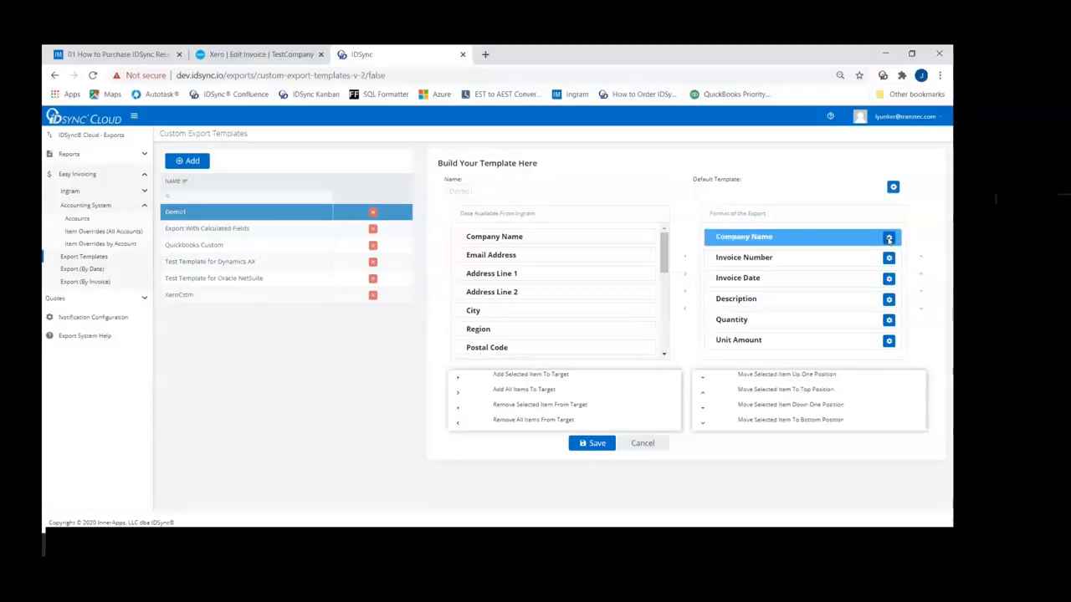
{"action": "left_click", "coordinate": [524, 249]}
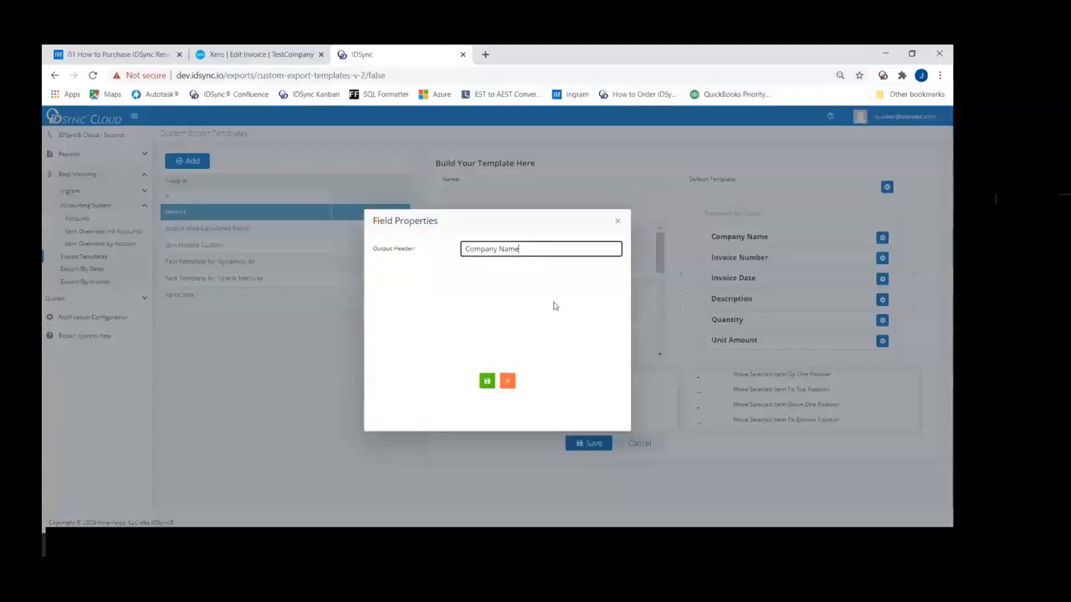
{"action": "key", "text": "BackSpace"}
{"action": "key", "text": "BackSpace"}
{"action": "key", "text": "BackSpace"}
{"action": "key", "text": "BackSpace"}
{"action": "key", "text": "BackSpace"}
{"action": "left_click", "coordinate": [485, 383]}
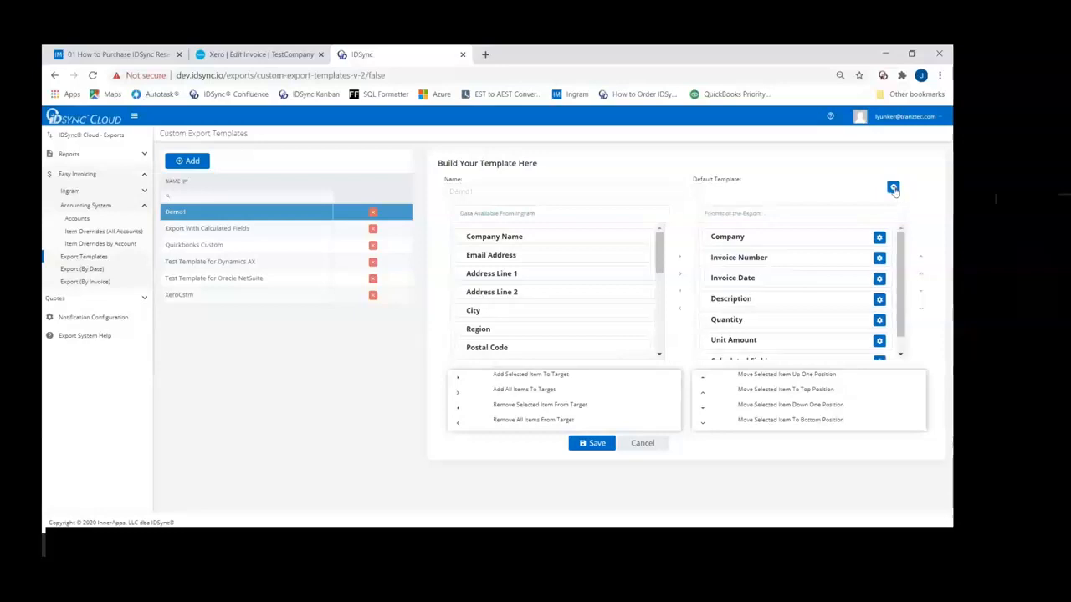
Add a calculated field to the Demo1 template and set its output header to Totals
{"action": "scroll", "coordinate": [902, 295], "scroll_direction": "down", "scroll_amount": 2}
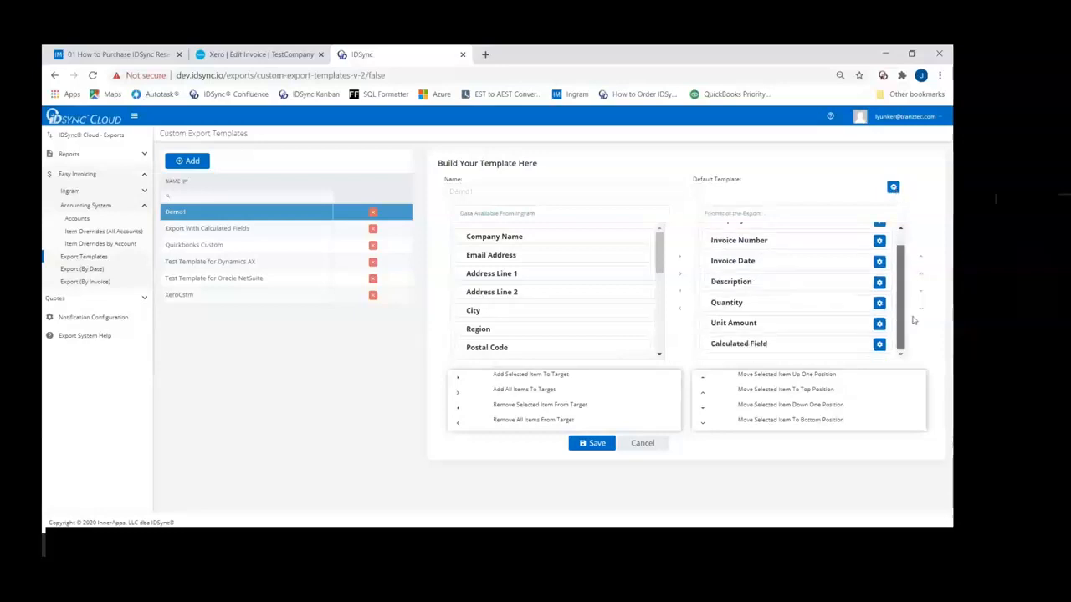
{"action": "left_click", "coordinate": [874, 348]}
{"action": "left_click", "coordinate": [875, 348]}
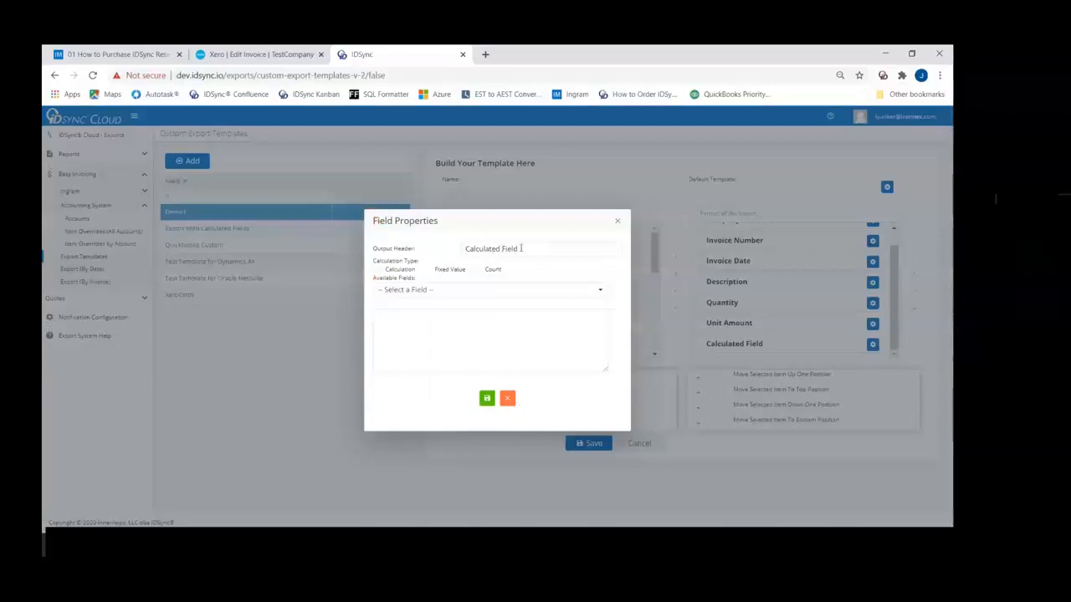
{"action": "left_click_drag", "start_coordinate": [521, 249], "coordinate": [461, 250]}
{"action": "type", "text": "Totals"}
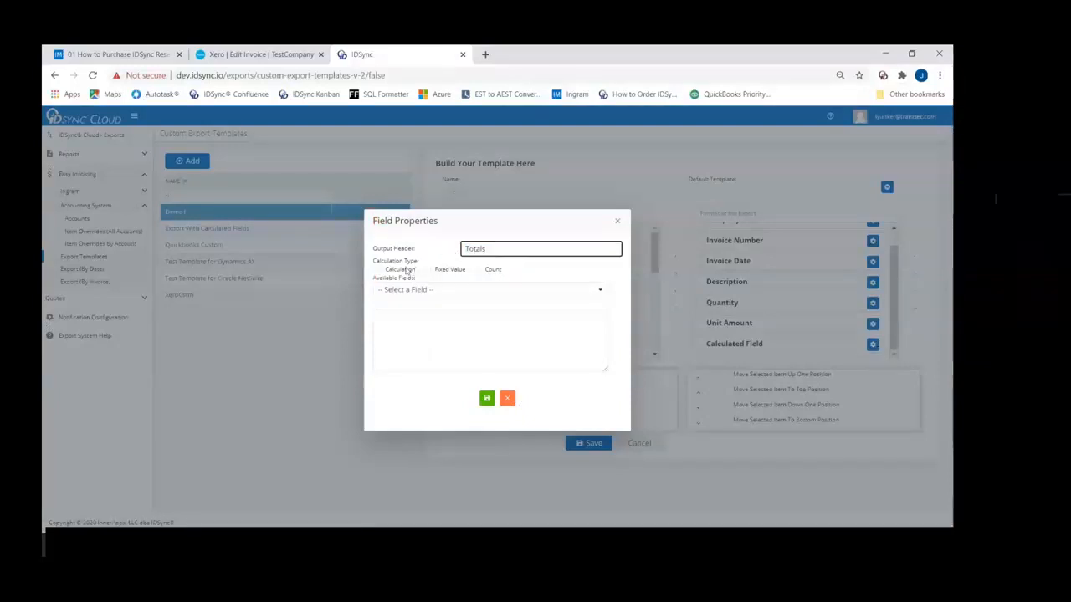
Set the Totals field's calculation type to Calculation with the formula [AdjustmentAmount] * [UnitAmount], and save the field properties
{"action": "left_click", "coordinate": [401, 270]}
{"action": "left_click", "coordinate": [476, 292]}
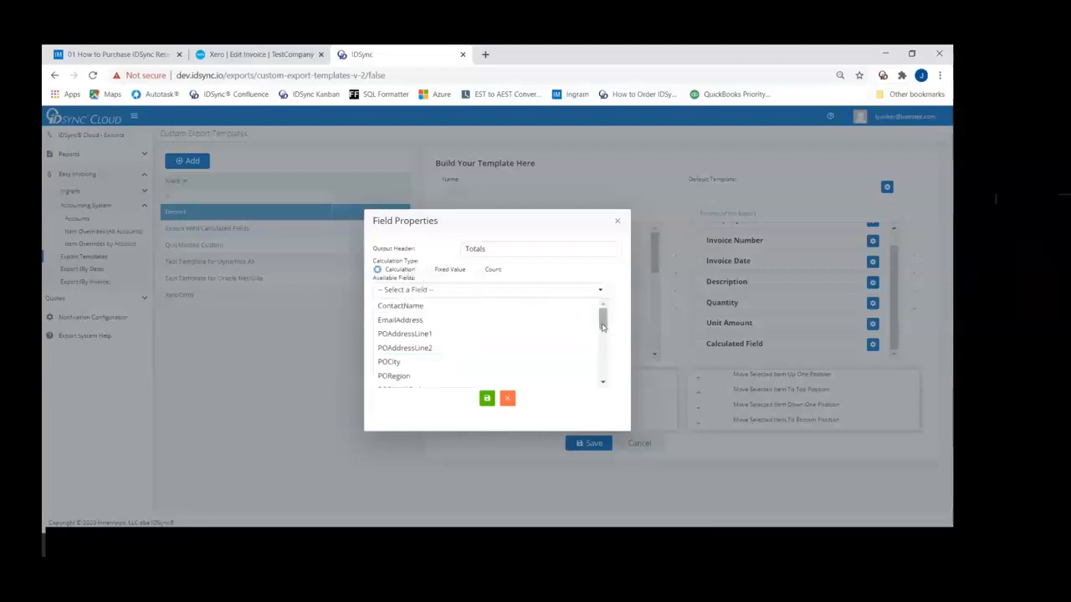
{"action": "left_click_drag", "start_coordinate": [602, 319], "coordinate": [604, 361]}
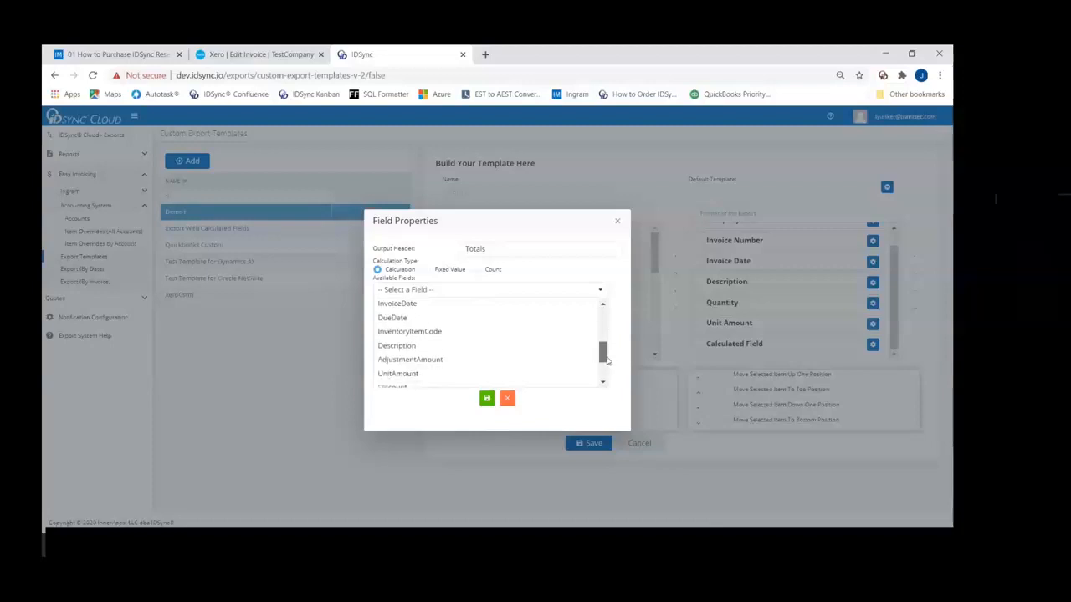
{"action": "left_click", "coordinate": [434, 362]}
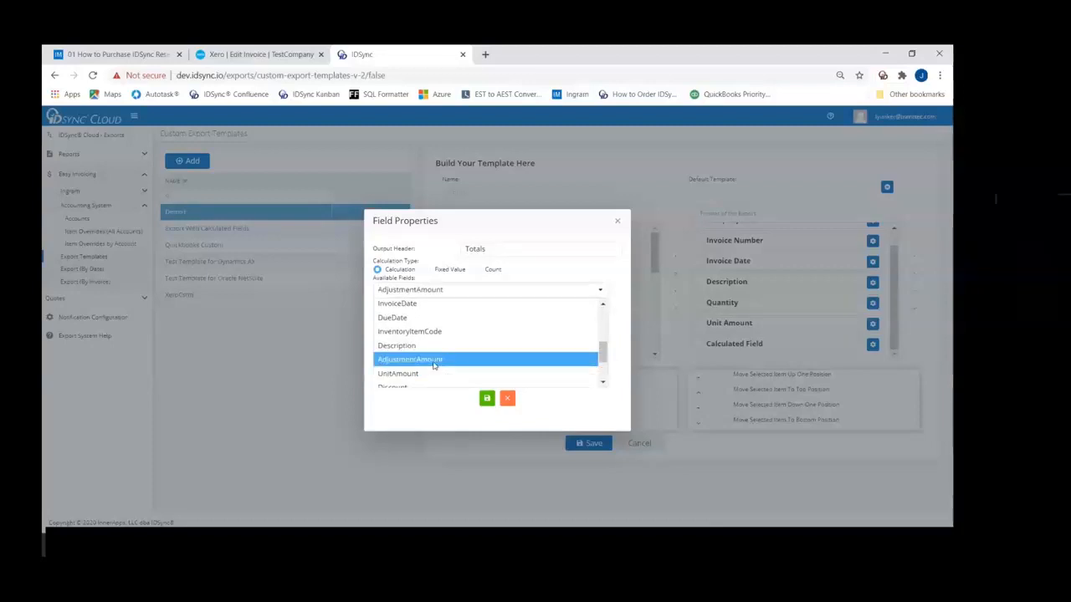
{"action": "left_click", "coordinate": [471, 319]}
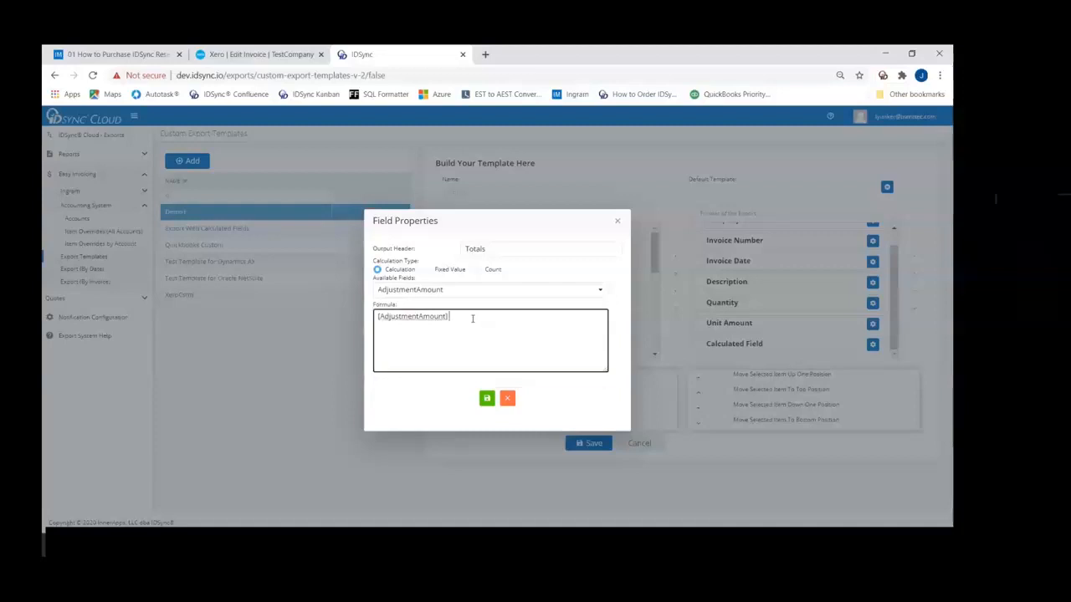
{"action": "type", "text": "*"}
{"action": "left_click", "coordinate": [600, 292]}
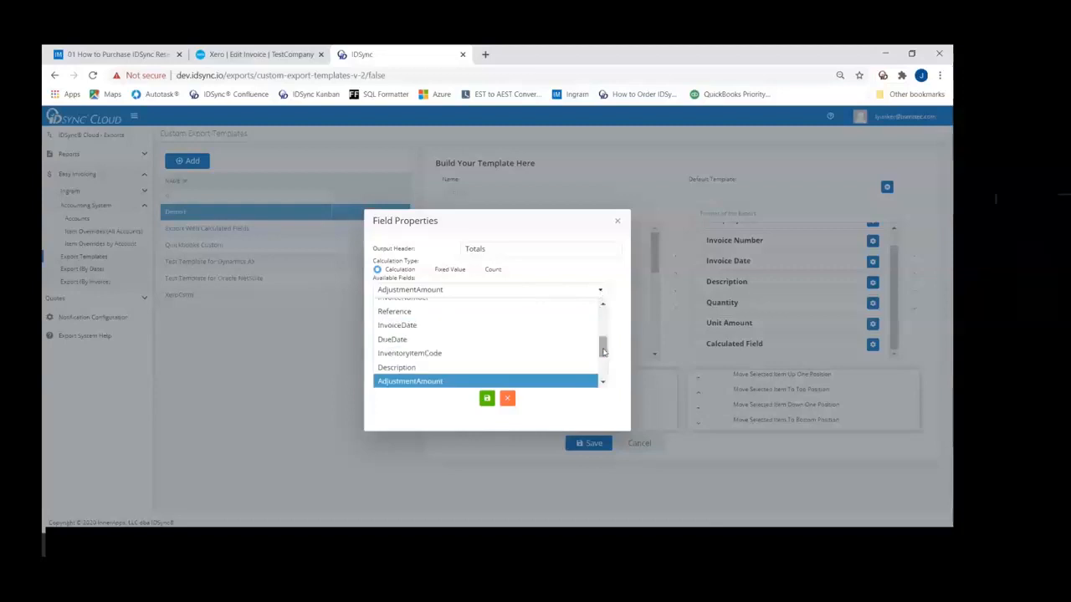
{"action": "left_click_drag", "start_coordinate": [604, 350], "coordinate": [605, 359]}
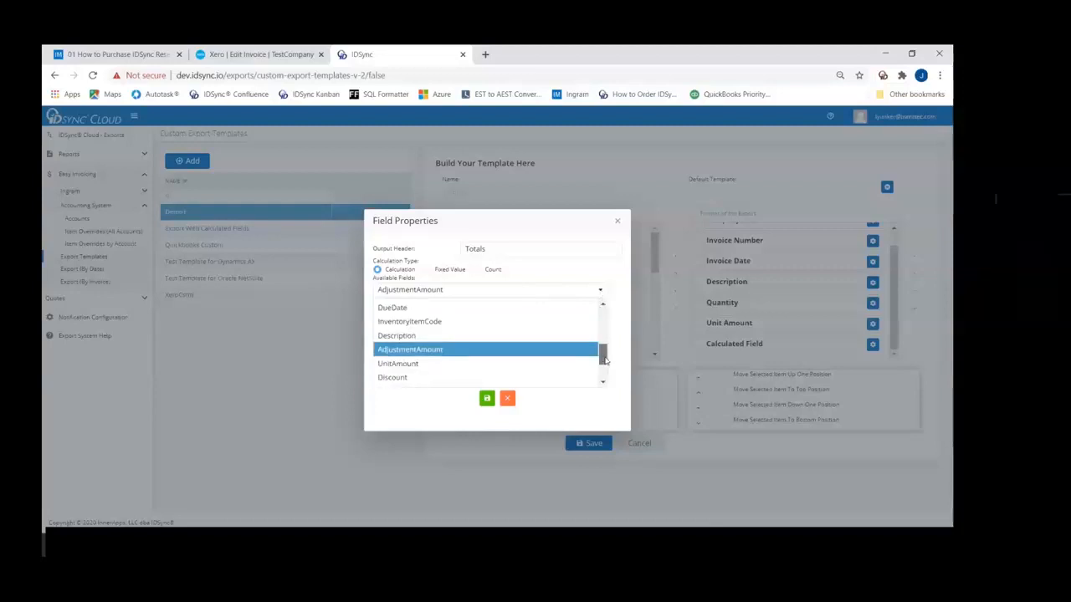
{"action": "left_click", "coordinate": [449, 363]}
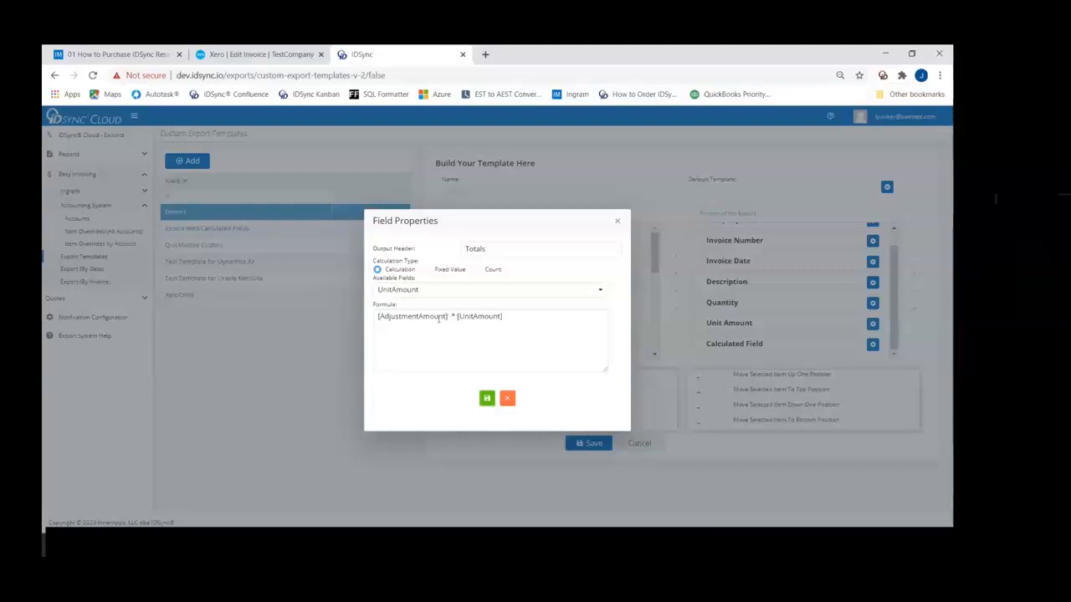
{"action": "left_click", "coordinate": [487, 399]}
{"action": "left_click", "coordinate": [761, 343]}
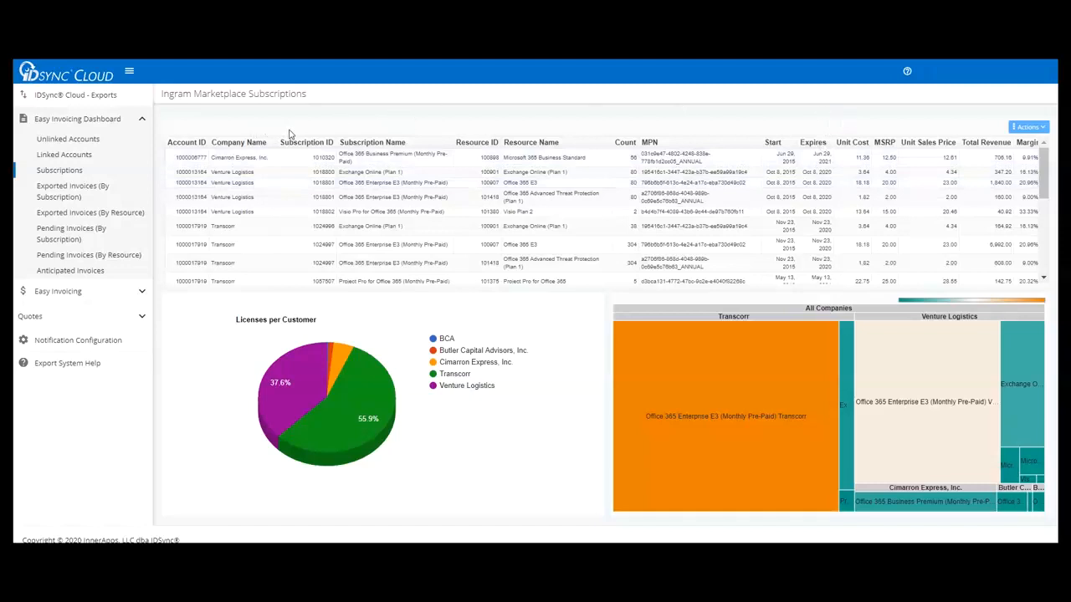
Sort the Ingram Marketplace subscriptions by company name, subscription name and resource name in turn
{"action": "left_click", "coordinate": [243, 147]}
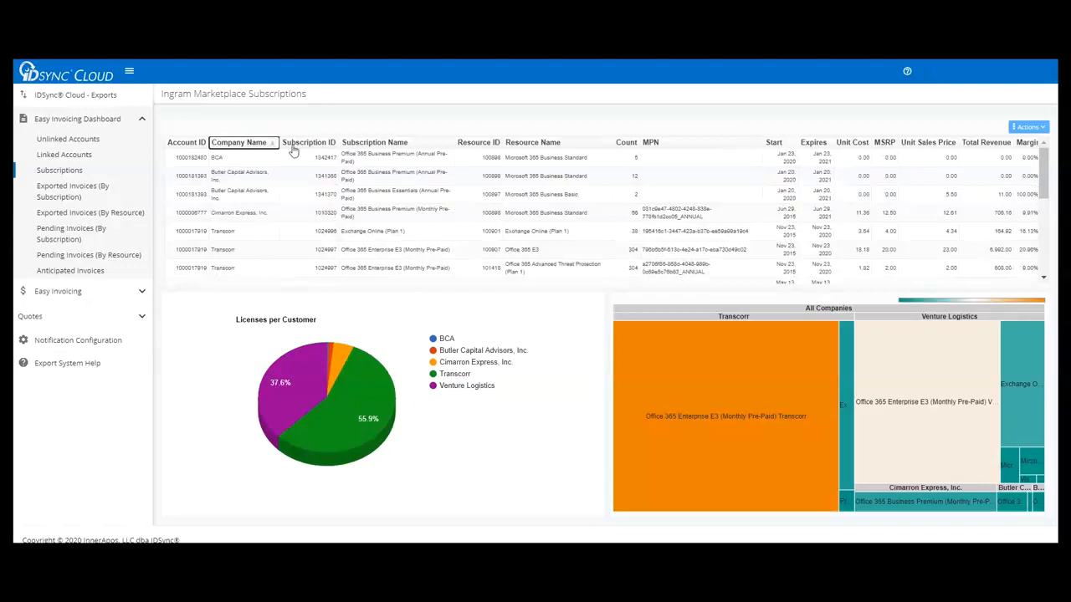
{"action": "left_click", "coordinate": [360, 148]}
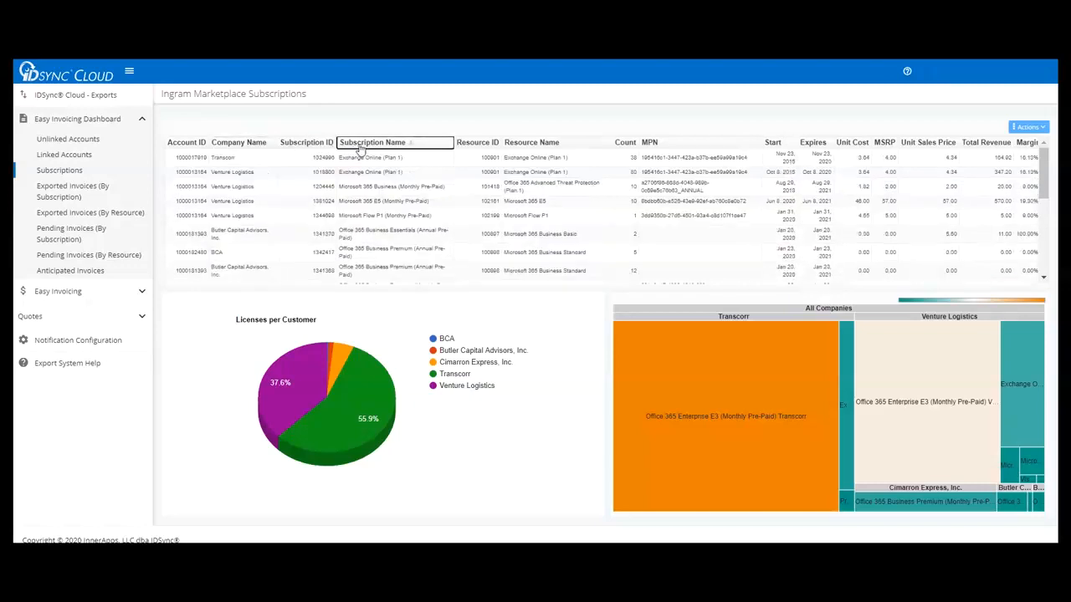
{"action": "left_click", "coordinate": [518, 147]}
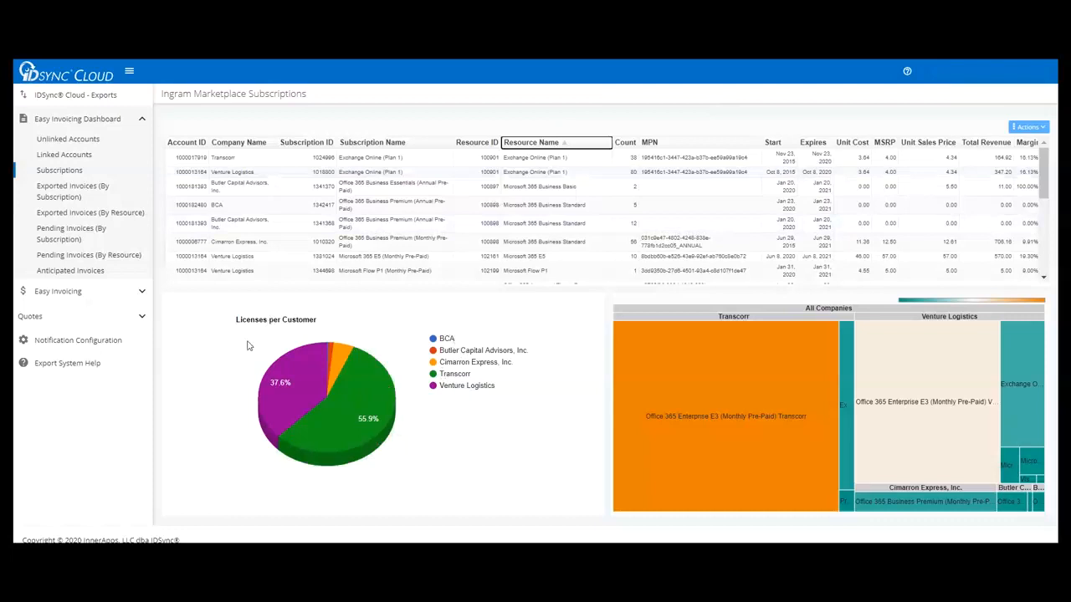
Filter the subscriptions by individual customers from the Licenses per Customer chart, including Venture Logistics, Cimarron Express, Transcorr, Butler Capital Advisors and BCA
{"action": "left_click", "coordinate": [289, 372]}
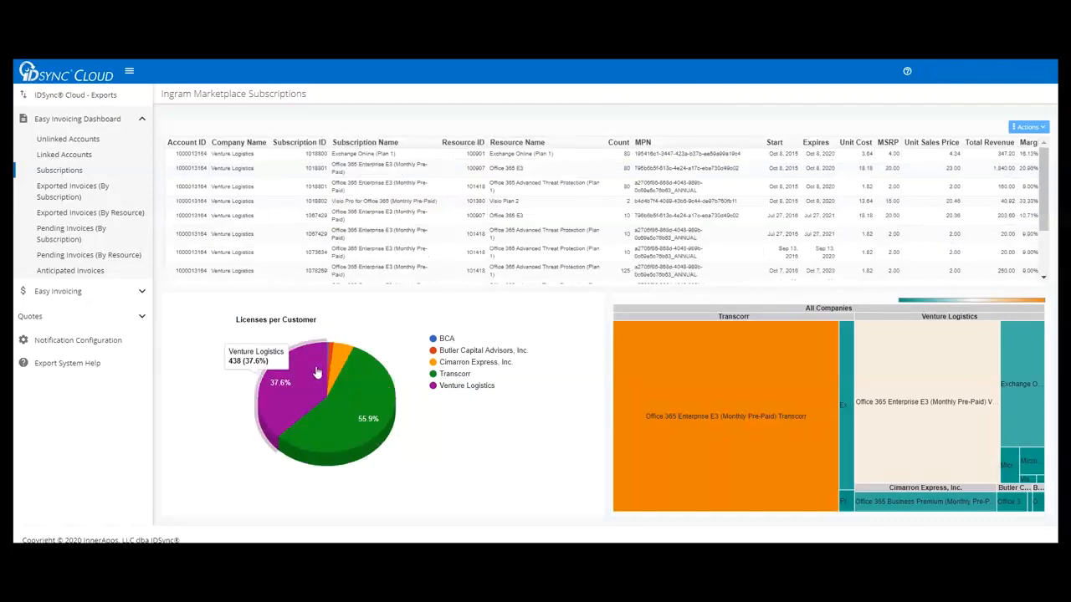
{"action": "left_click", "coordinate": [340, 368]}
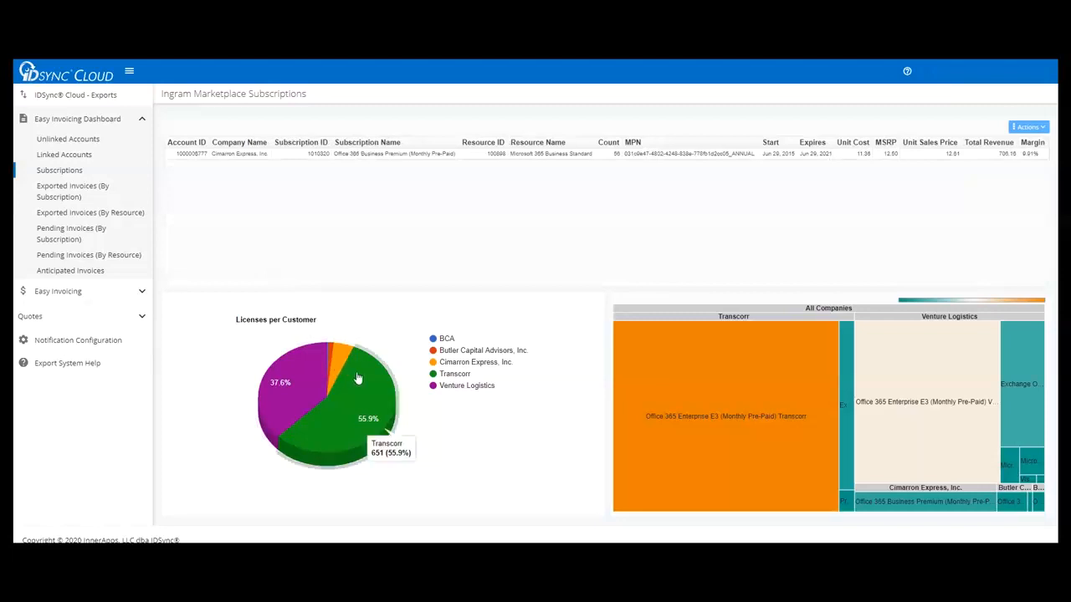
{"action": "left_click", "coordinate": [357, 378]}
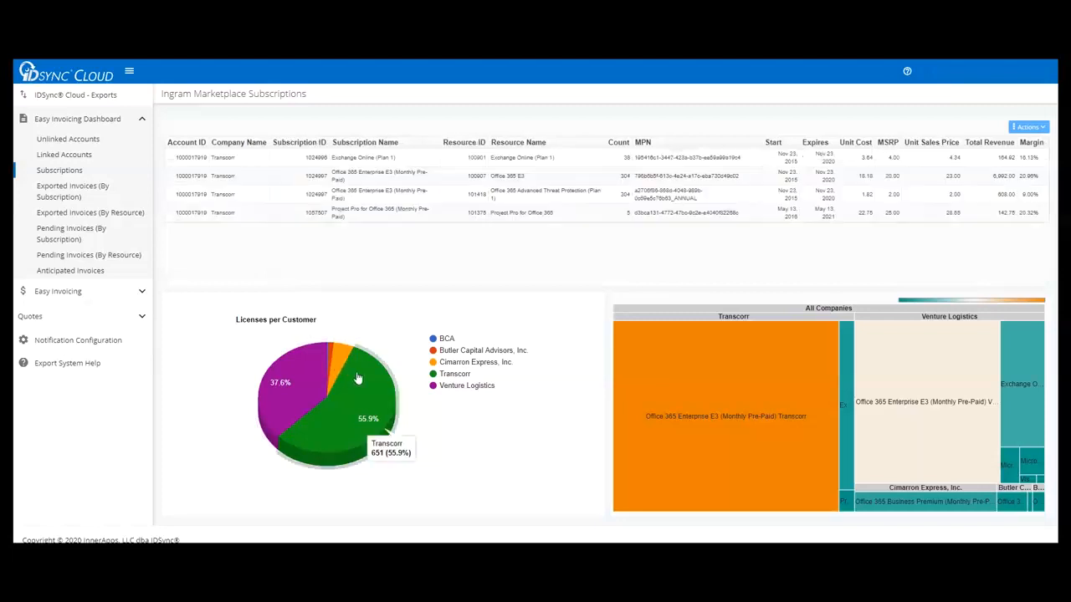
{"action": "left_click", "coordinate": [446, 365]}
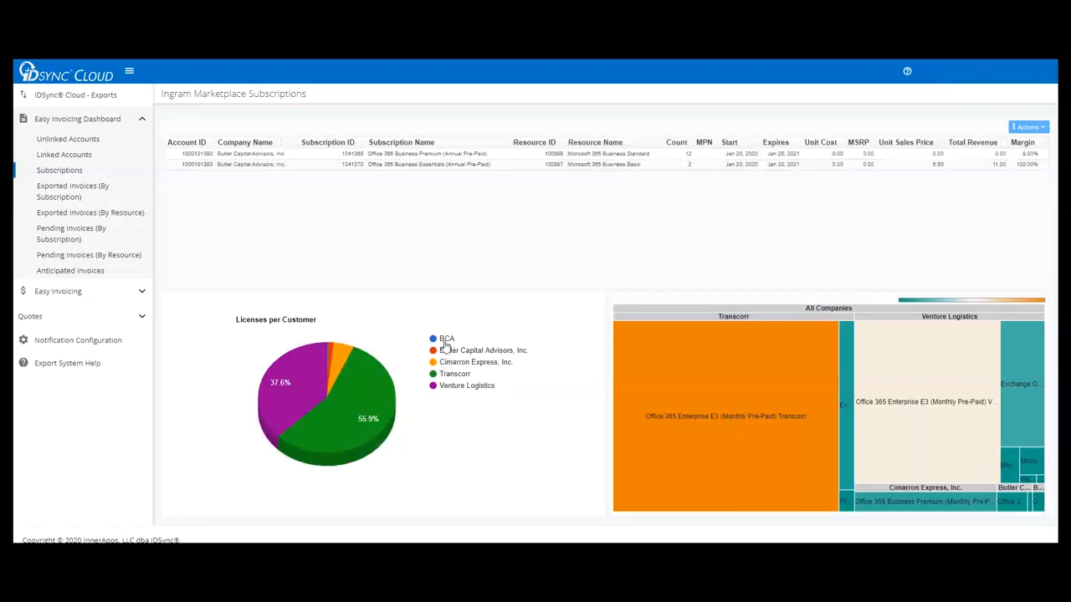
{"action": "left_click", "coordinate": [446, 342]}
Filter the subscriptions to Transcorr and bring up the CSV export option for the list
{"action": "left_click", "coordinate": [455, 374]}
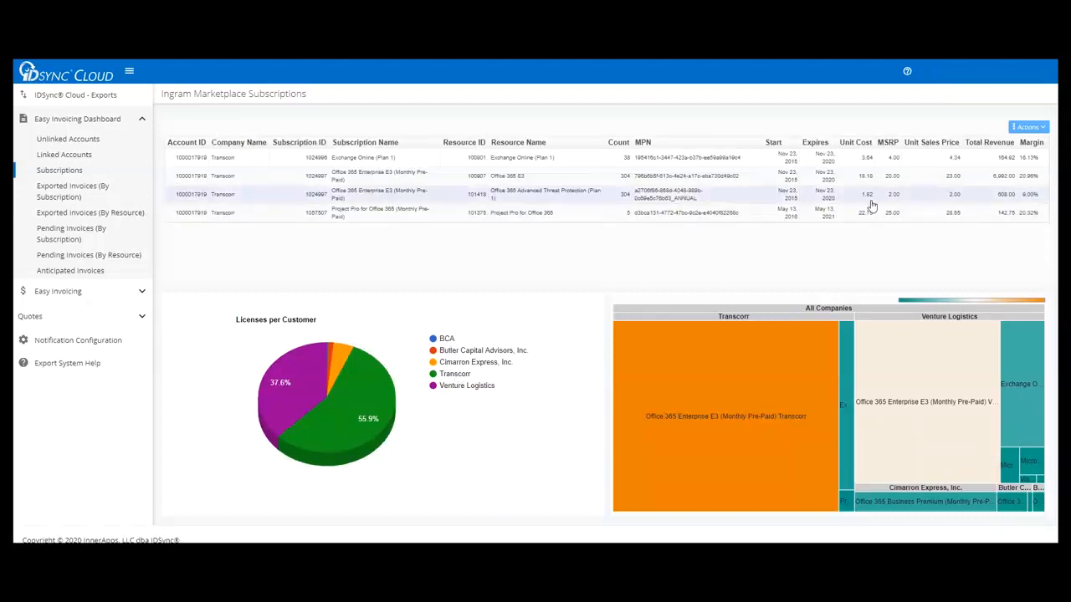
{"action": "left_click", "coordinate": [1040, 128]}
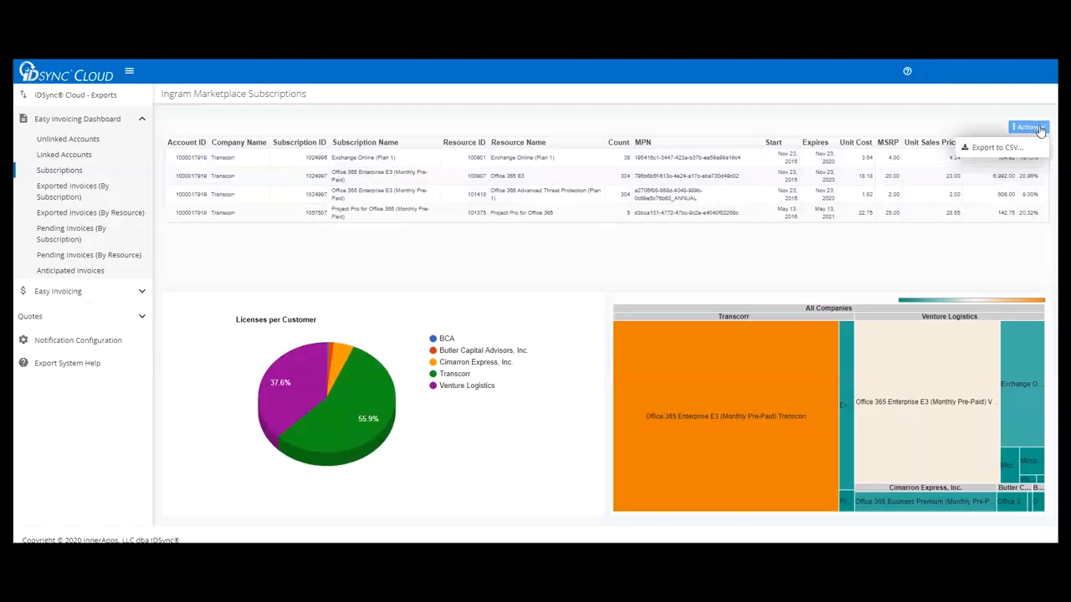